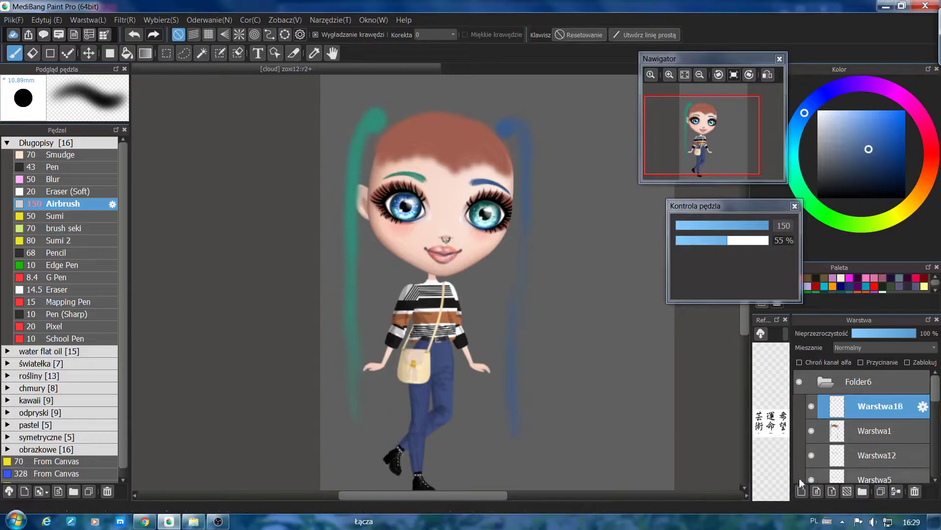
# Sample the reddish-brown hair colour and airbrush fine fringe strands down over the forehead using brush sizes 23 and 17
pyautogui.moveTo(706, 226)
pyautogui.mouseDown()
pyautogui.moveTo(730, 224)
pyautogui.moveTo(720, 226)
pyautogui.mouseUp()
pyautogui.rightClick(427, 131)
pyautogui.moveTo(427, 156)
pyautogui.mouseDown()
pyautogui.moveTo(432, 191)
pyautogui.moveTo(423, 177)
pyautogui.mouseUp()
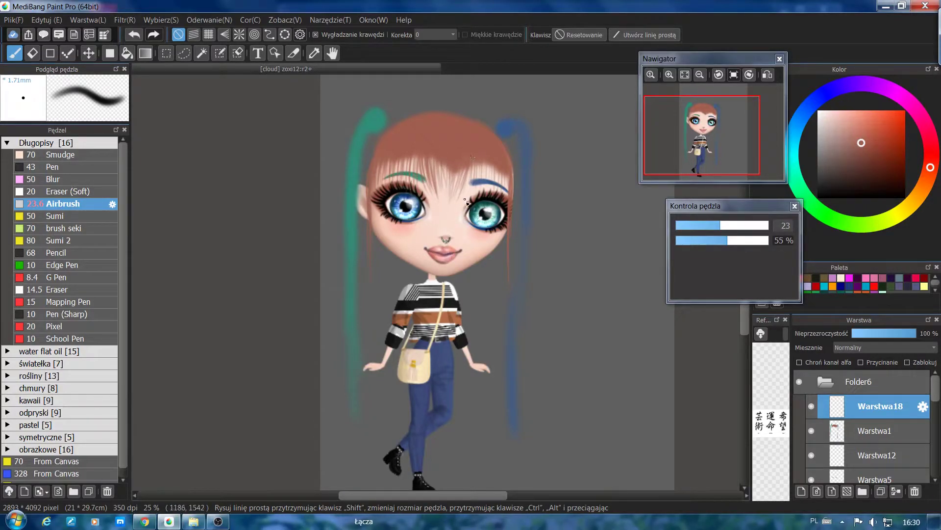
pyautogui.moveTo(437, 171); pyautogui.dragTo(442, 200)
pyautogui.click(707, 225)
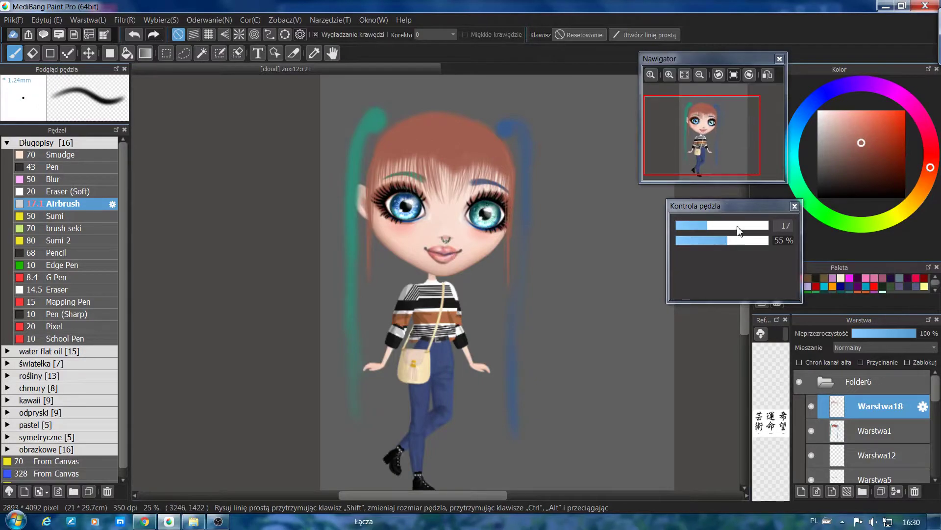
# Airbrush soft reddish-brown colour over the fringe at size 118 and 31% brush opacity
pyautogui.click(704, 240)
pyautogui.click(762, 227)
pyautogui.moveTo(395, 156)
pyautogui.mouseDown()
pyautogui.moveTo(476, 182)
pyautogui.moveTo(510, 179)
pyautogui.moveTo(434, 157)
pyautogui.moveTo(468, 156)
pyautogui.moveTo(426, 174)
pyautogui.mouseUp()
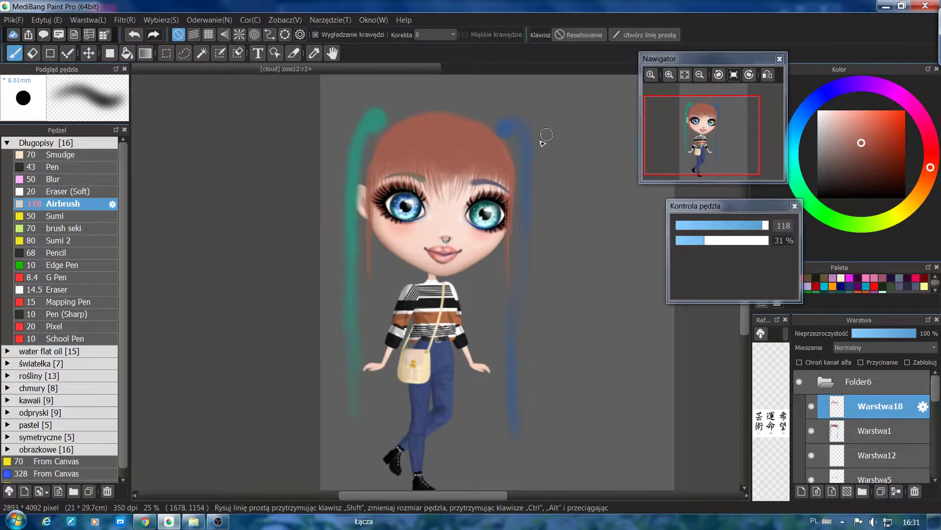
# Pick a darker reddish brown and airbrush strand lines from the crown through the fringe at sizes 33 and 17
pyautogui.rightClick(504, 200)
pyautogui.click(731, 225)
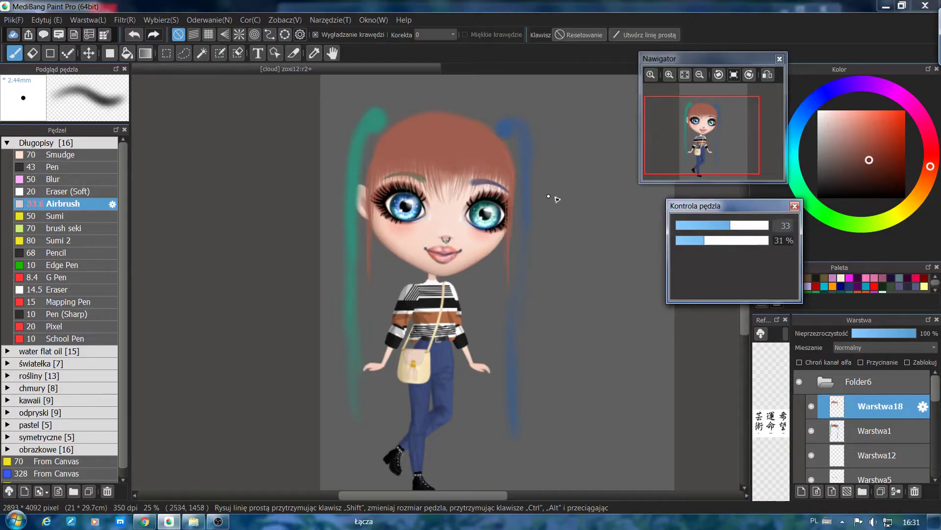
pyautogui.moveTo(443, 119); pyautogui.dragTo(433, 178)
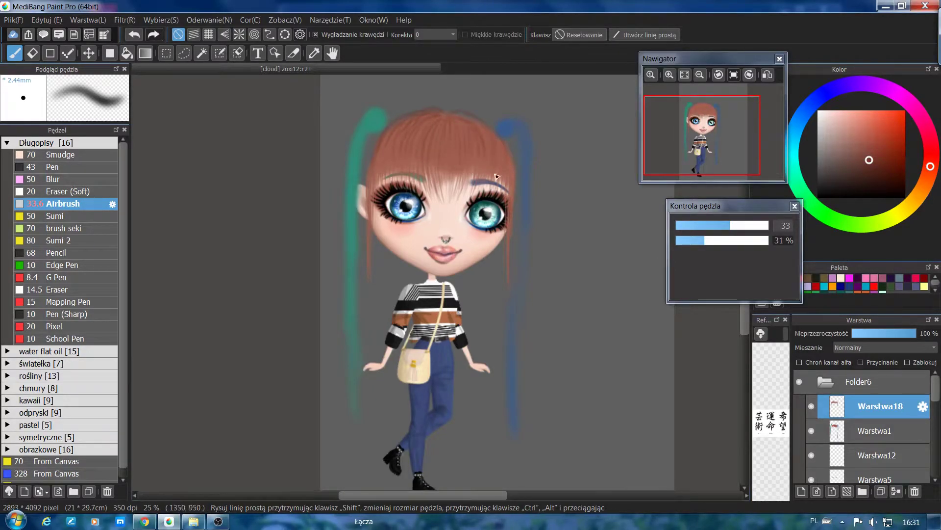
pyautogui.click(708, 225)
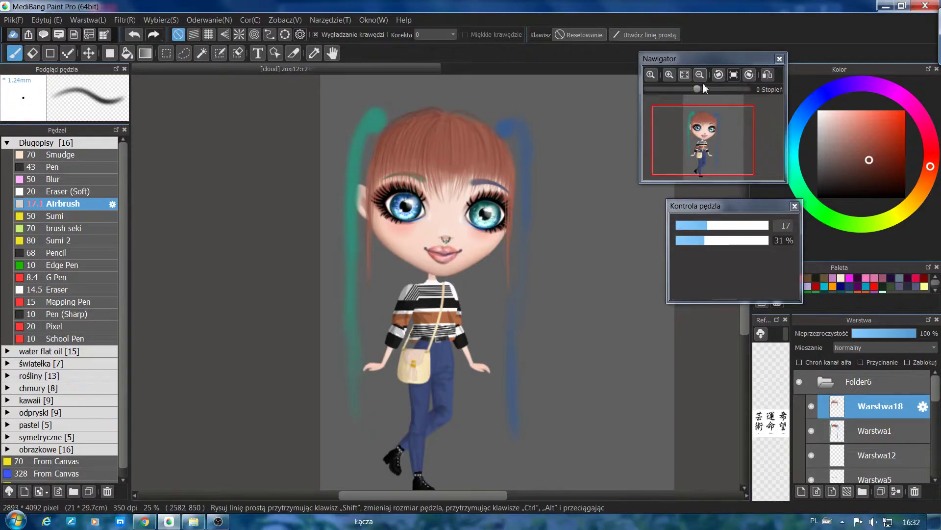
# Airbrush more fine dark strands across the fringe and around the central parting at size 17
pyautogui.moveTo(697, 90); pyautogui.dragTo(643, 137)
pyautogui.moveTo(701, 132); pyautogui.dragTo(702, 107)
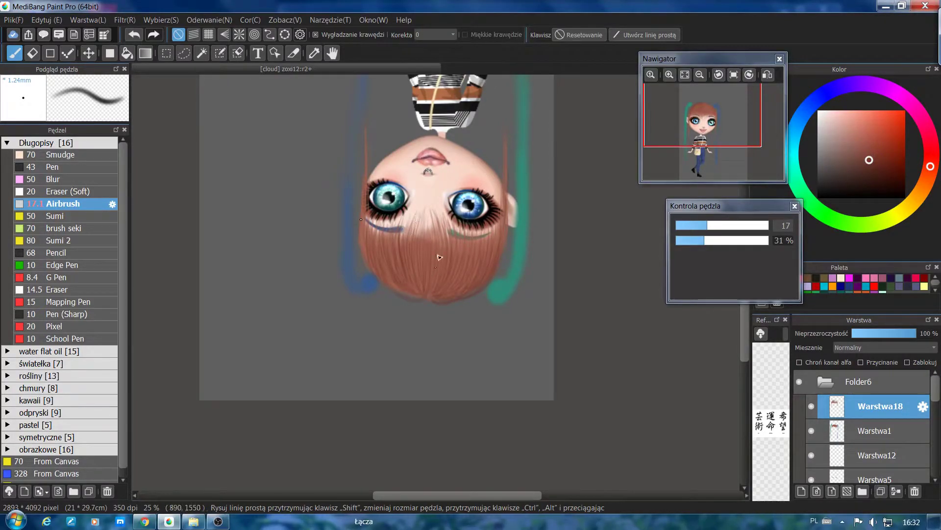
pyautogui.moveTo(653, 89); pyautogui.dragTo(696, 89)
pyautogui.moveTo(705, 110); pyautogui.dragTo(700, 128)
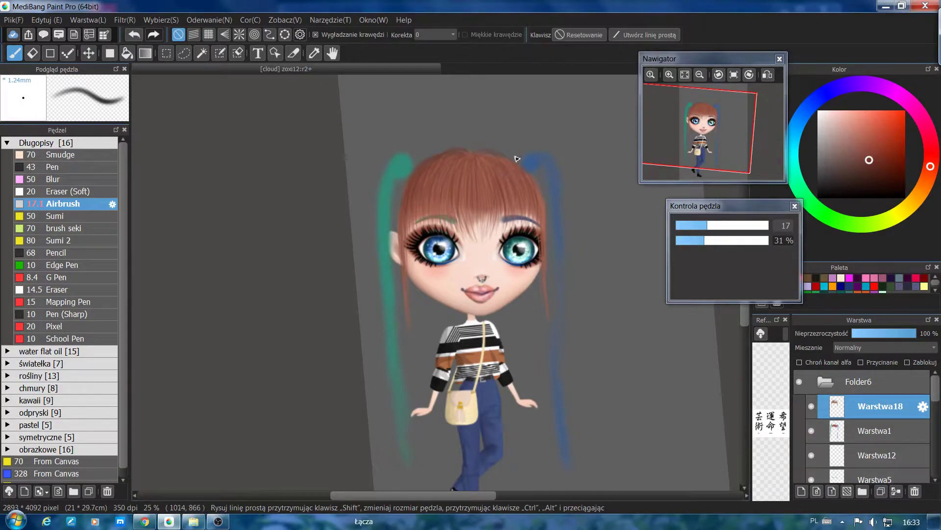
pyautogui.scroll(1, 516, 158)
pyautogui.moveTo(683, 95)
pyautogui.moveTo(683, 91); pyautogui.dragTo(672, 91)
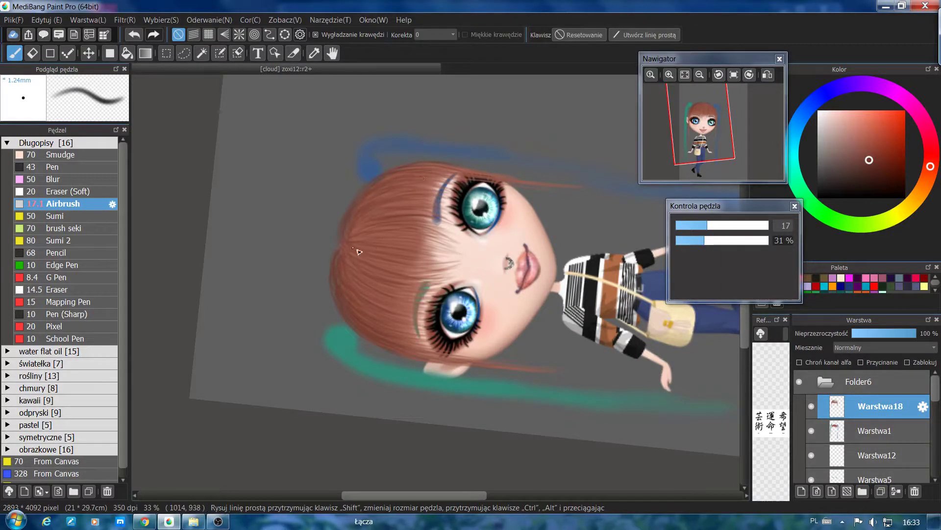
pyautogui.moveTo(675, 90); pyautogui.dragTo(696, 90)
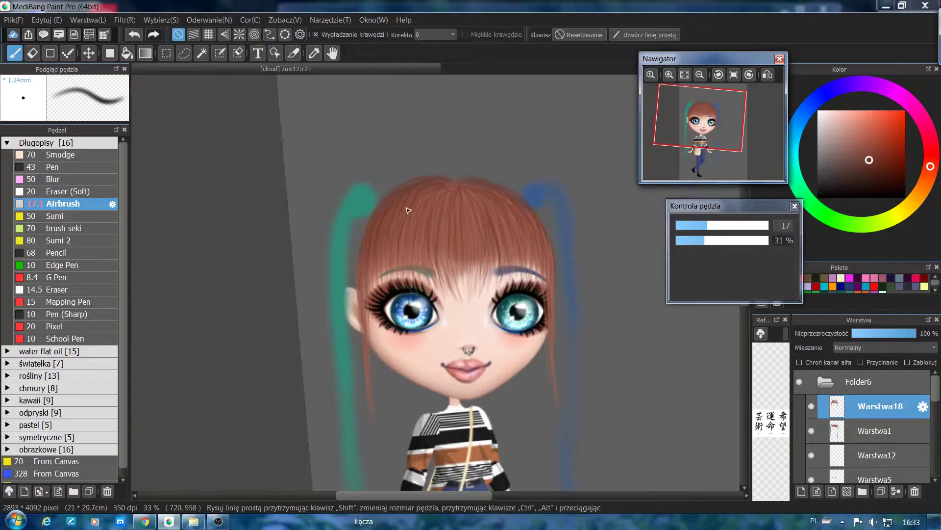
# Sample a lighter hair tone and airbrush fine lighter strands over the crown and both sides of the fringe
pyautogui.rightClick(448, 238)
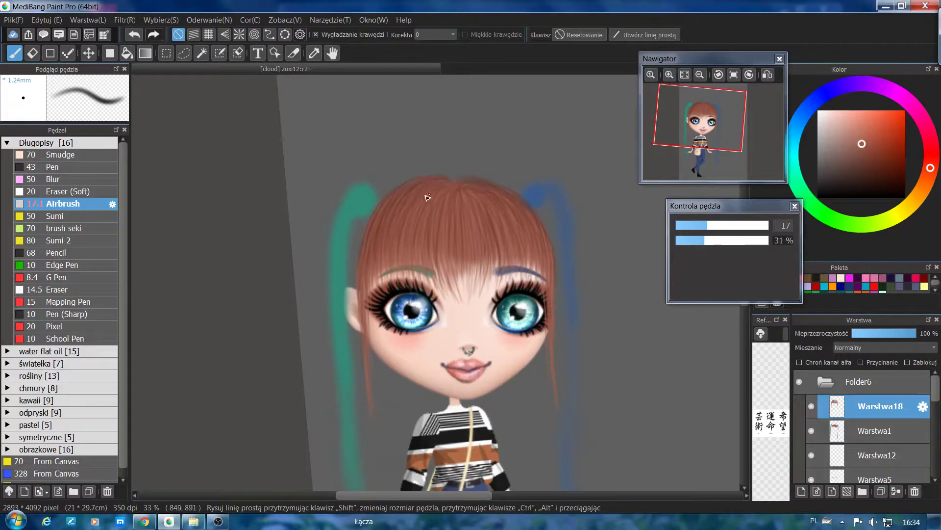
pyautogui.click(768, 75)
pyautogui.moveTo(699, 90); pyautogui.dragTo(690, 89)
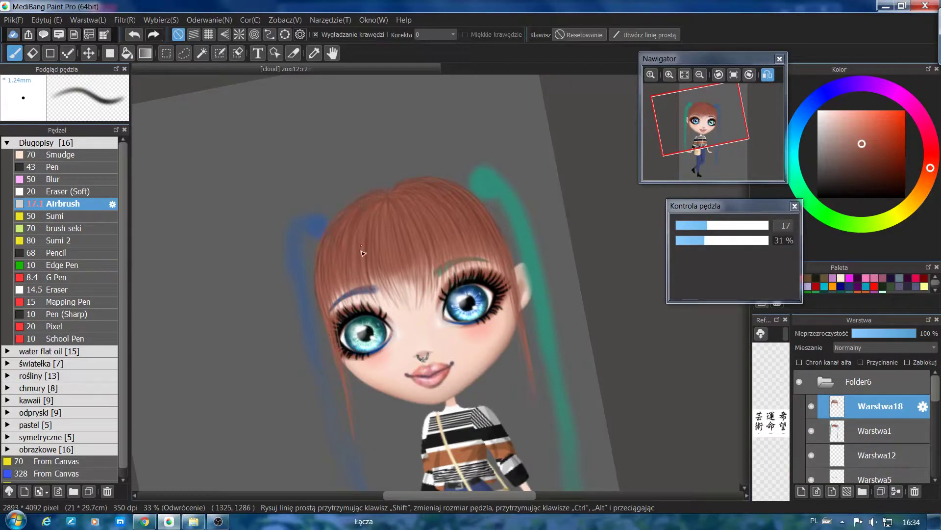
# Protect the alpha of the hair strand layer and airbrush a darker brown shade across the crown at size 351
pyautogui.click(740, 225)
pyautogui.click(814, 362)
pyautogui.click(767, 225)
pyautogui.rightClick(348, 235)
pyautogui.moveTo(415, 182)
pyautogui.mouseDown()
pyautogui.moveTo(374, 195)
pyautogui.moveTo(459, 192)
pyautogui.mouseUp()
# Add a new layer directly above Warstwa1 and airbrush dark brown shading over the top of the head
pyautogui.click(836, 427)
pyautogui.click(802, 491)
pyautogui.moveTo(388, 206)
pyautogui.mouseDown()
pyautogui.moveTo(435, 204)
pyautogui.moveTo(374, 219)
pyautogui.moveTo(421, 190)
pyautogui.moveTo(476, 207)
pyautogui.moveTo(369, 319)
pyautogui.moveTo(450, 186)
pyautogui.mouseUp()
# Erase the dark shading that spills past the hair outline and soften the crown shading with the Blur brush at size 197
pyautogui.press('e')
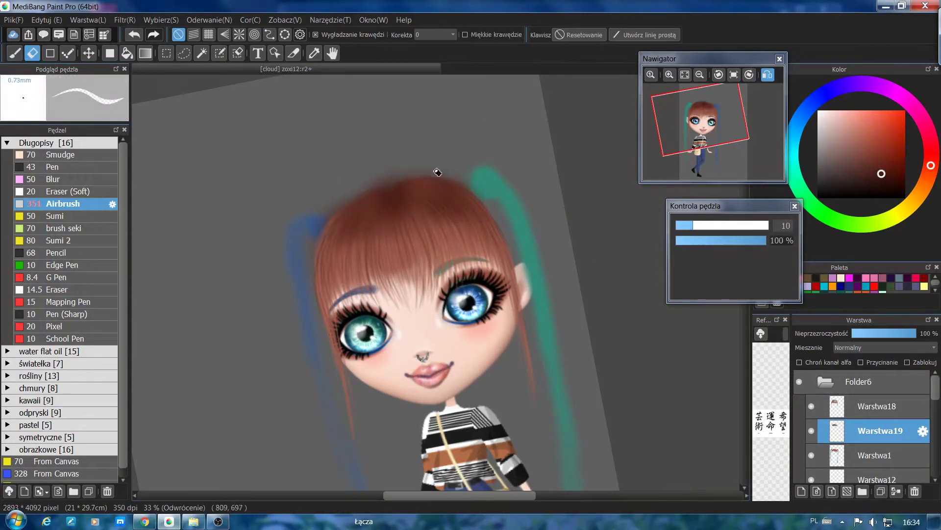
pyautogui.moveTo(321, 223)
pyautogui.mouseDown()
pyautogui.moveTo(391, 172)
pyautogui.moveTo(442, 162)
pyautogui.moveTo(508, 214)
pyautogui.mouseUp()
pyautogui.click(102, 181)
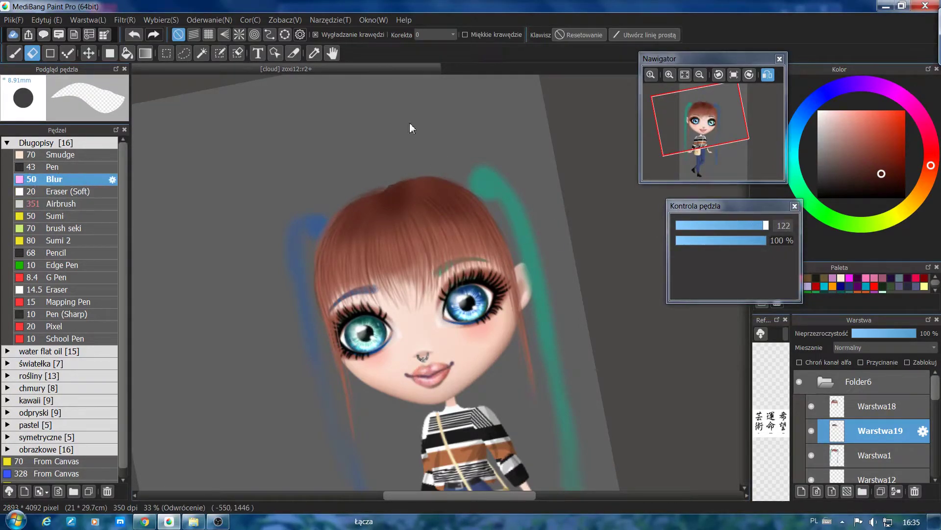
pyautogui.press('b')
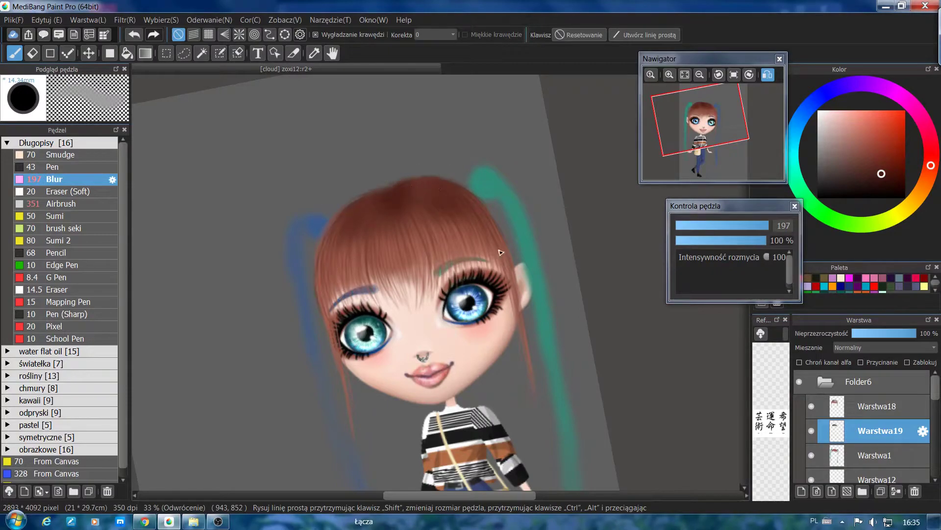
# On layer Warstwa18, airbrush dark strands around the crown at size 23 and 31% brush opacity
pyautogui.click(88, 167)
pyautogui.click(850, 411)
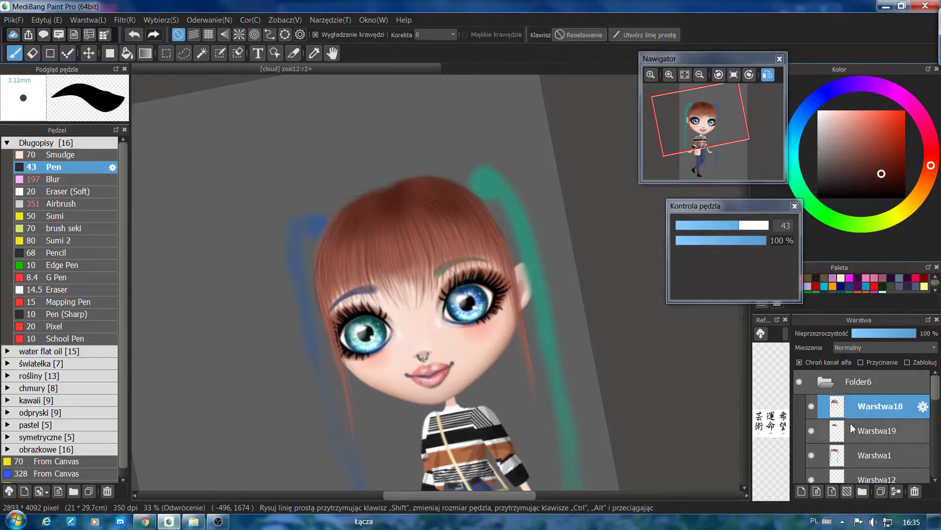
pyautogui.click(102, 203)
pyautogui.moveTo(706, 225); pyautogui.dragTo(719, 225)
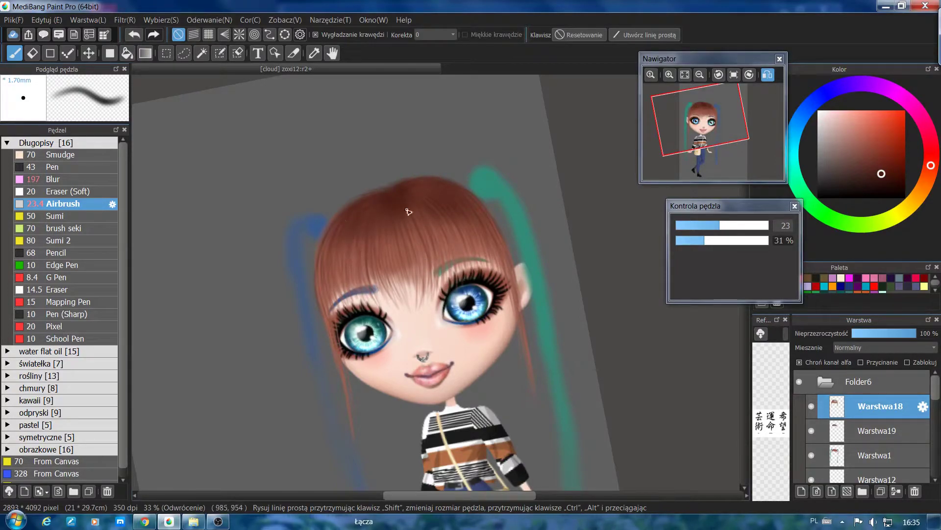
pyautogui.click(734, 74)
pyautogui.scroll(-3, 701, 78)
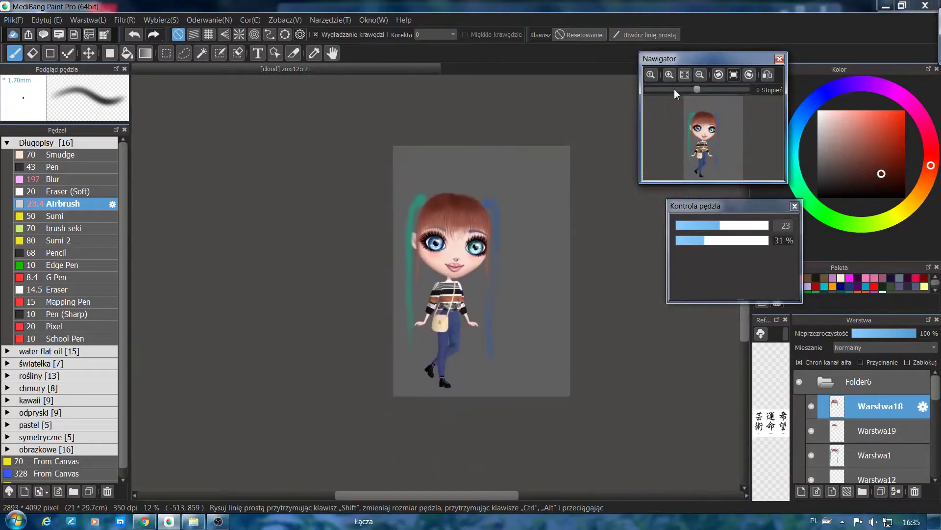
# Add a new layer above Warstwa19 and airbrush a soft lighter brown over the fringe at size 143 and 21% brush opacity
pyautogui.scroll(3, 673, 98)
pyautogui.click(841, 435)
pyautogui.click(802, 492)
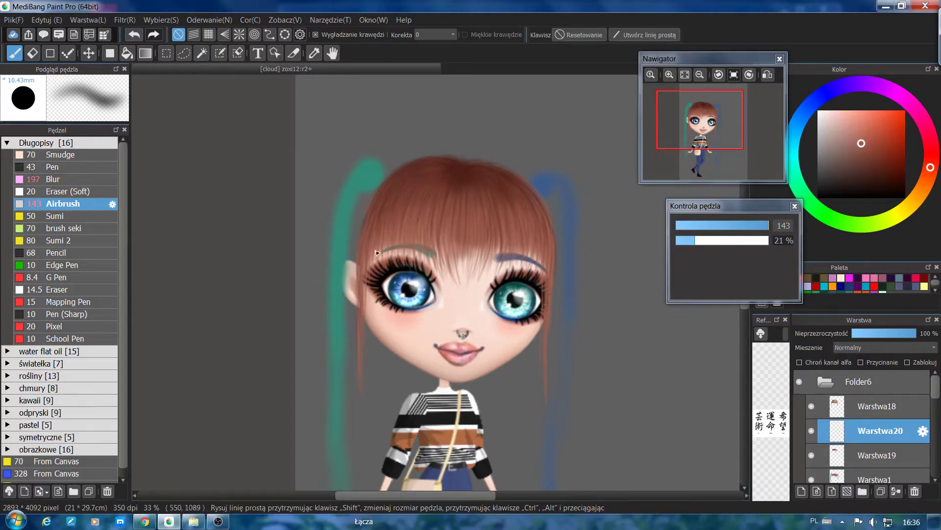
# Add a new layer above Warstwa18 and airbrush light highlight patches across both sides of the fringe, finishing at size 48
pyautogui.click(877, 406)
pyautogui.click(801, 491)
pyautogui.moveTo(386, 195)
pyautogui.mouseDown()
pyautogui.moveTo(452, 208)
pyautogui.moveTo(387, 199)
pyautogui.mouseUp()
pyautogui.moveTo(495, 204)
pyautogui.mouseDown()
pyautogui.moveTo(534, 234)
pyautogui.moveTo(527, 211)
pyautogui.mouseUp()
pyautogui.click(744, 225)
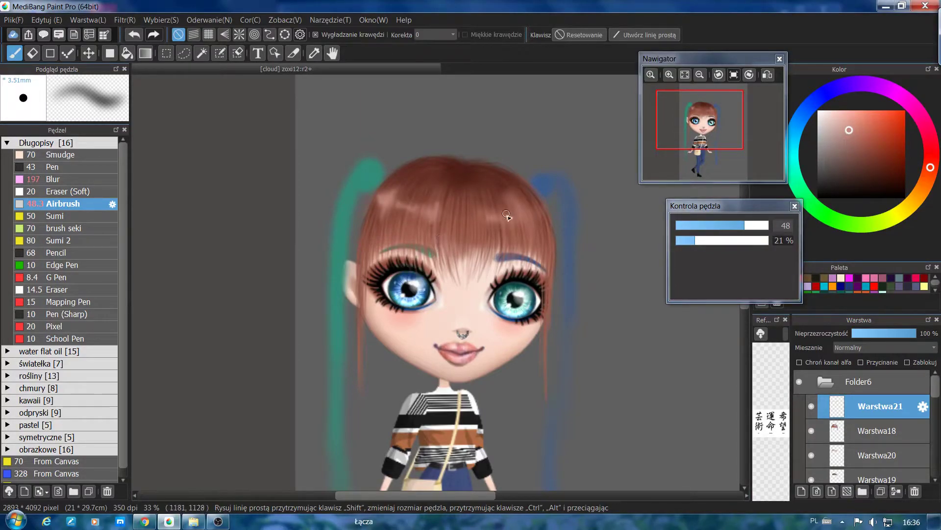
# Set the highlight layer's blending mode to Dodaj
pyautogui.click(859, 347)
pyautogui.click(859, 389)
pyautogui.click(856, 349)
pyautogui.click(855, 374)
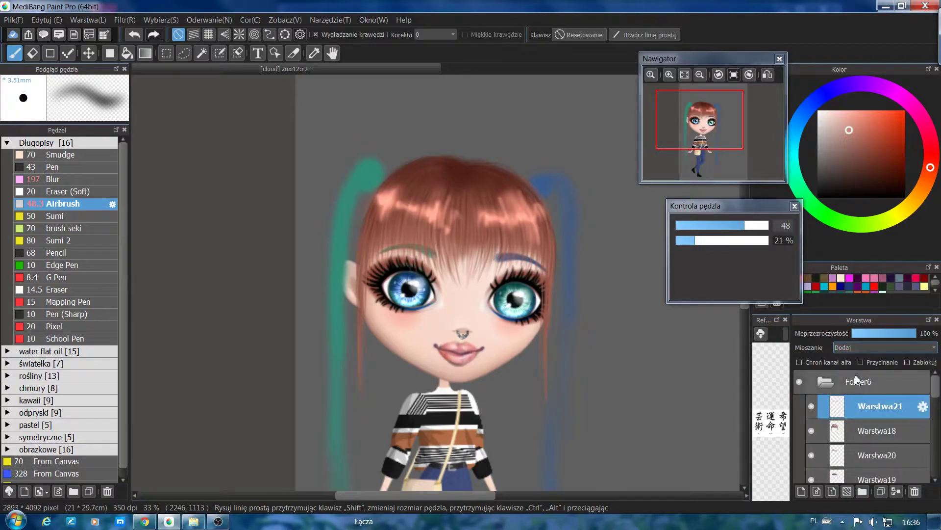
# Blur the fringe highlights at size 89, and smudge them along the strands at size 42 and 31% strength
pyautogui.click(76, 180)
pyautogui.click(753, 225)
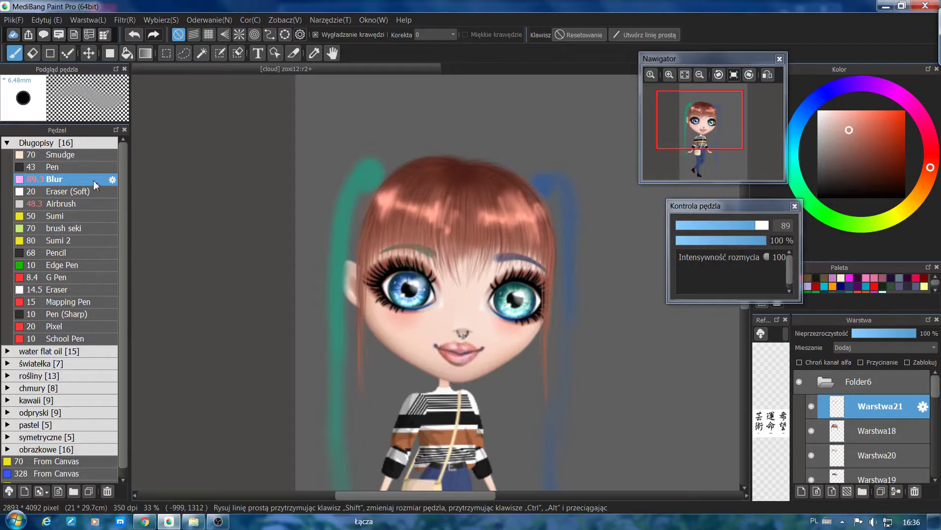
pyautogui.click(88, 155)
pyautogui.click(718, 225)
pyautogui.moveTo(444, 208)
pyautogui.mouseDown()
pyautogui.moveTo(430, 246)
pyautogui.moveTo(421, 245)
pyautogui.mouseUp()
pyautogui.click(739, 225)
pyautogui.click(704, 240)
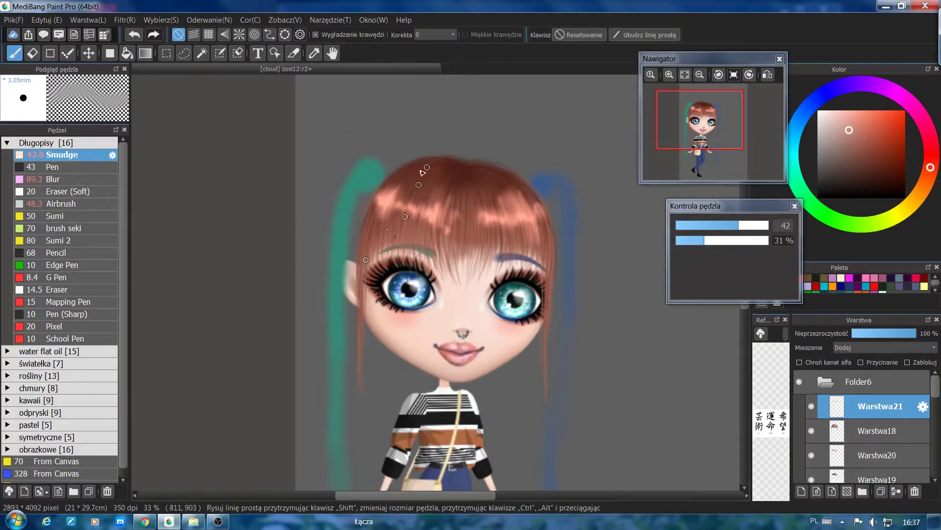
# Lower the highlight layer's opacity to 54% and smudge the highlights with a size 120 brush at 39%
pyautogui.click(886, 332)
pyautogui.click(763, 225)
pyautogui.click(712, 240)
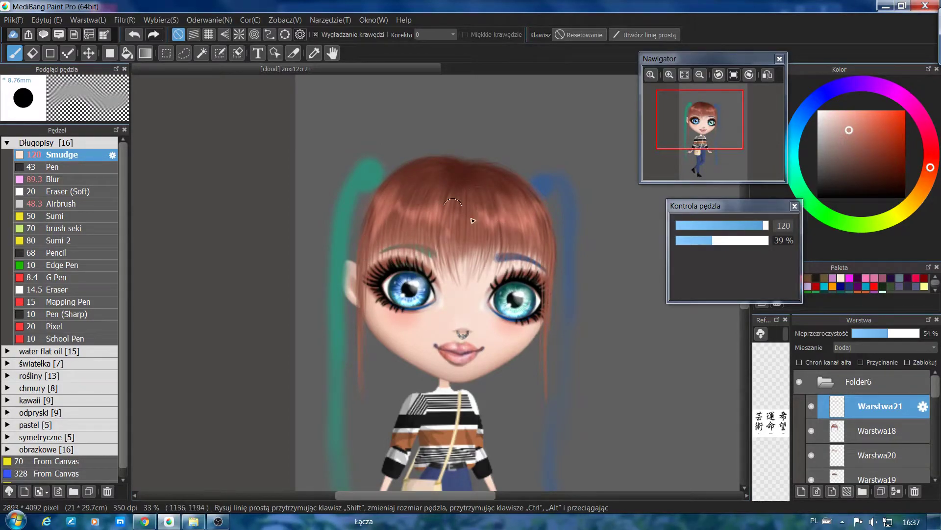
# Reduce the highlight layer's opacity to 26% and smudge the highlights into the hair at size 37
pyautogui.click(702, 76)
pyautogui.click(702, 77)
pyautogui.click(702, 77)
pyautogui.click(668, 77)
pyautogui.moveTo(877, 334); pyautogui.dragTo(868, 335)
pyautogui.click(669, 77)
pyautogui.moveTo(735, 226); pyautogui.dragTo(735, 230)
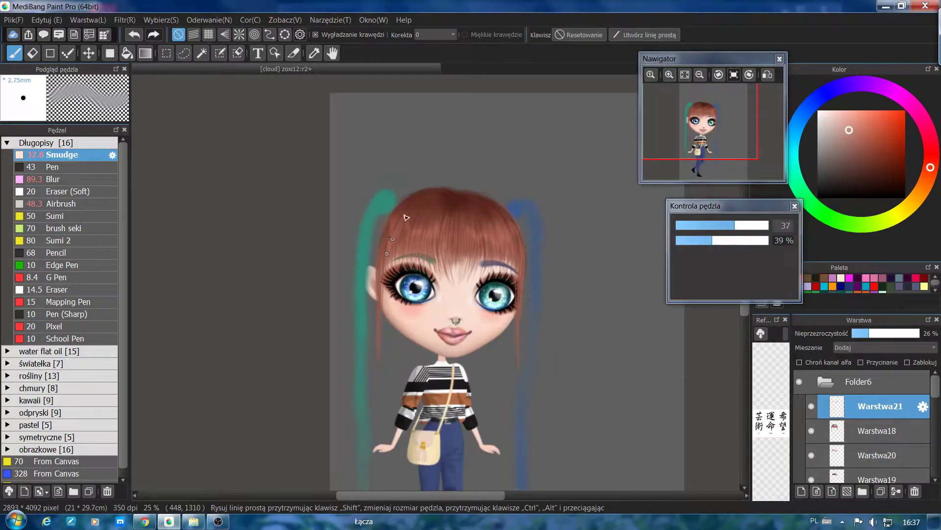
# Airbrush fine light strands over the crown and fringe on the highlight layer at size 23 and 21% brush opacity
pyautogui.click(53, 179)
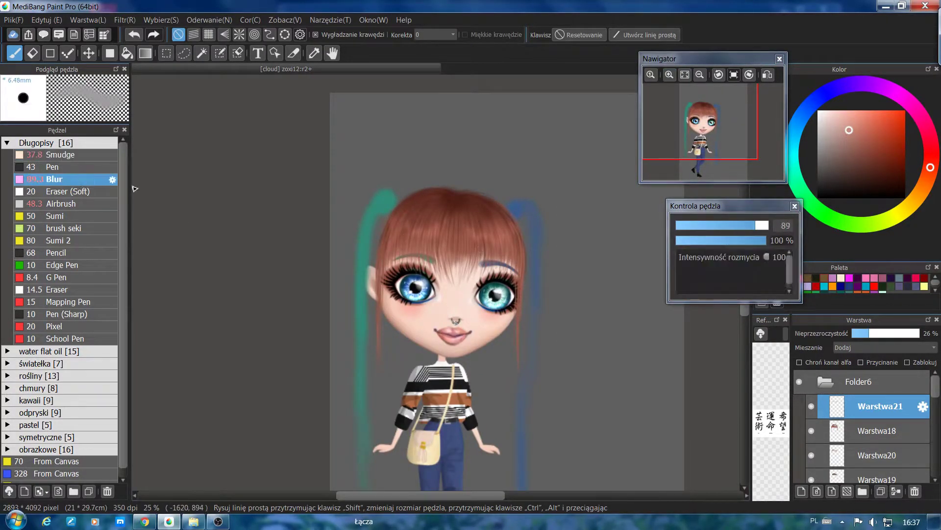
pyautogui.click(55, 204)
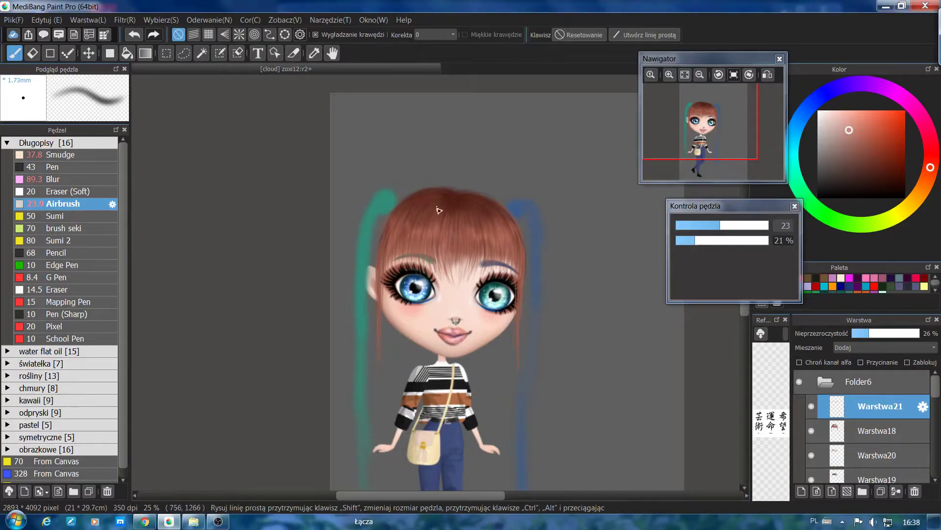
pyautogui.moveTo(686, 114)
pyautogui.moveTo(697, 89); pyautogui.dragTo(664, 89)
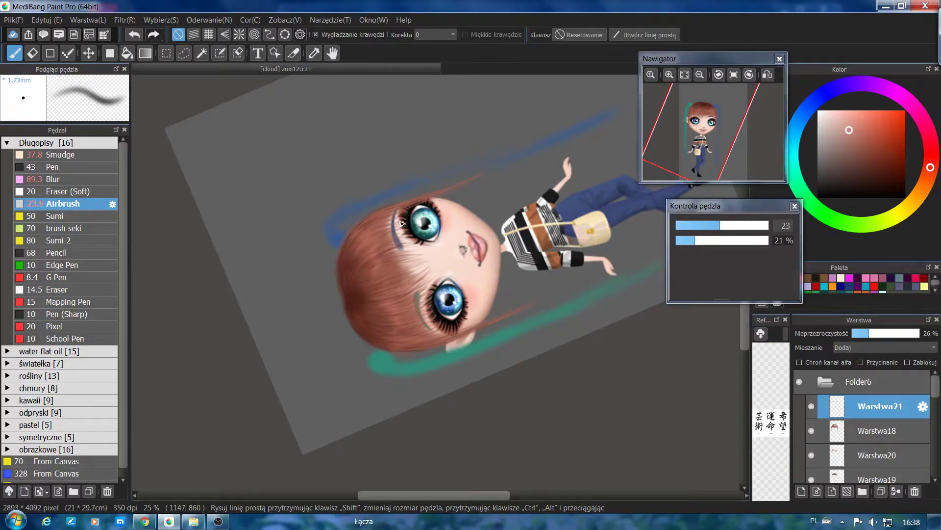
pyautogui.click(703, 90)
pyautogui.moveTo(700, 89)
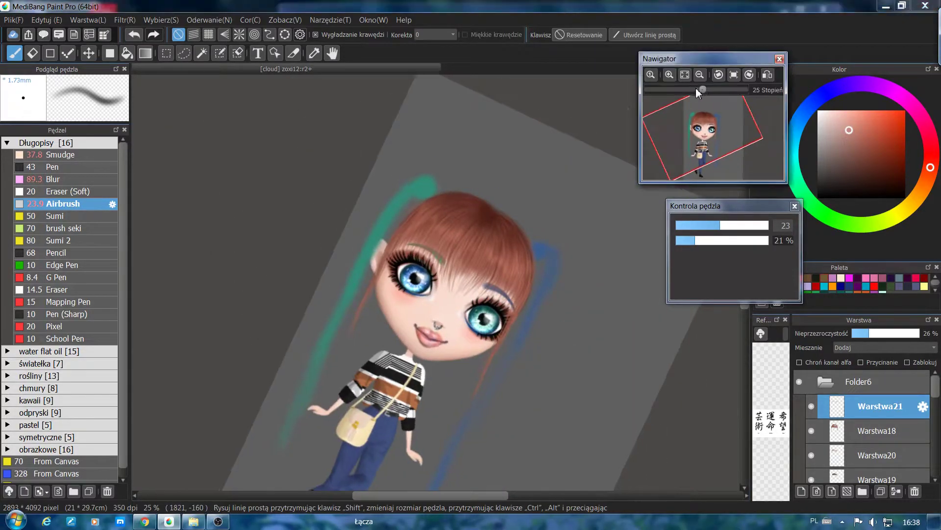
pyautogui.moveTo(701, 90); pyautogui.dragTo(687, 89)
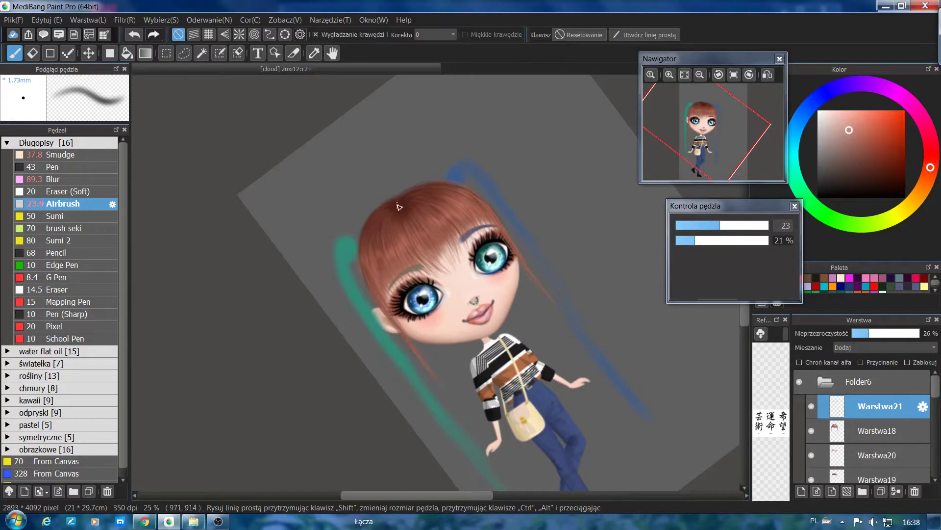
# Soften the highlights around the crown with the Blur brush at size 122
pyautogui.click(54, 179)
pyautogui.click(763, 225)
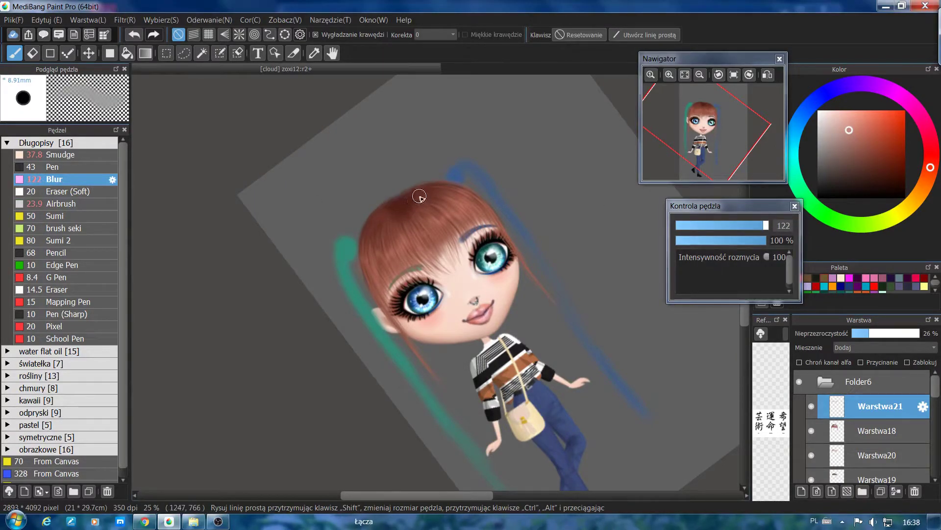
pyautogui.click(685, 75)
pyautogui.scroll(1, 418, 206)
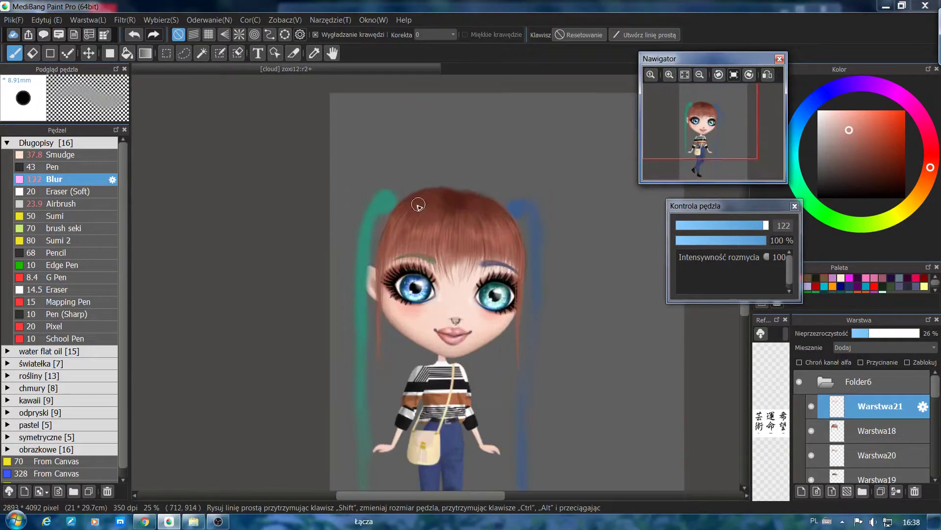
# Add a layer beneath Warstwa19 and airbrush sampled green strands over the top of the green ponytail at size 23 and 21% opacity
pyautogui.click(802, 491)
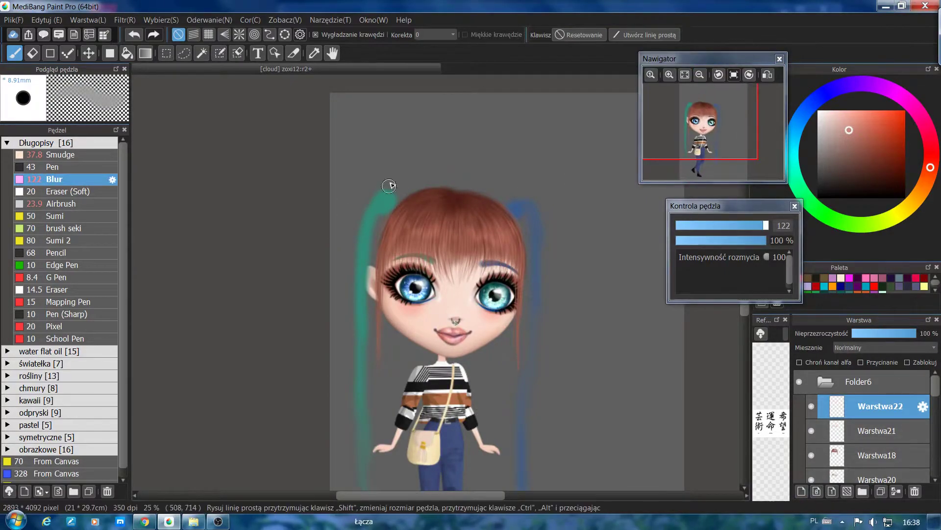
pyautogui.rightClick(388, 206)
pyautogui.click(63, 203)
pyautogui.moveTo(698, 131); pyautogui.dragTo(693, 137)
pyautogui.moveTo(447, 149); pyautogui.dragTo(446, 157)
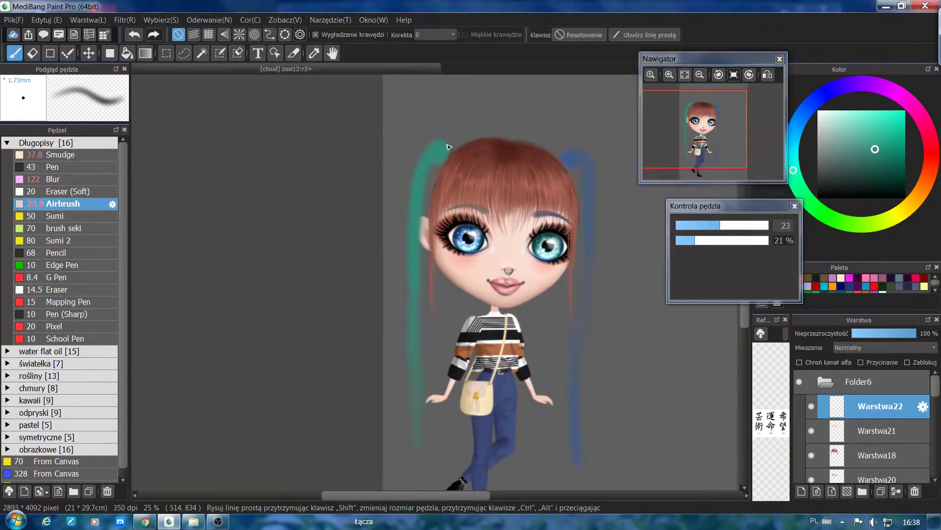
pyautogui.moveTo(868, 407)
pyautogui.mouseDown()
pyautogui.moveTo(870, 475)
pyautogui.moveTo(868, 451)
pyautogui.mouseUp()
pyautogui.moveTo(455, 147); pyautogui.dragTo(444, 166)
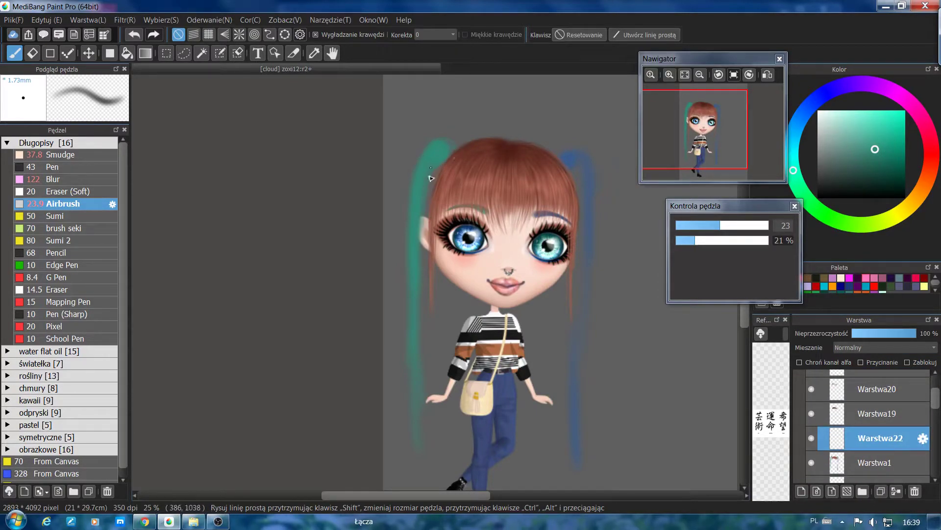
pyautogui.scroll(-3, 426, 339)
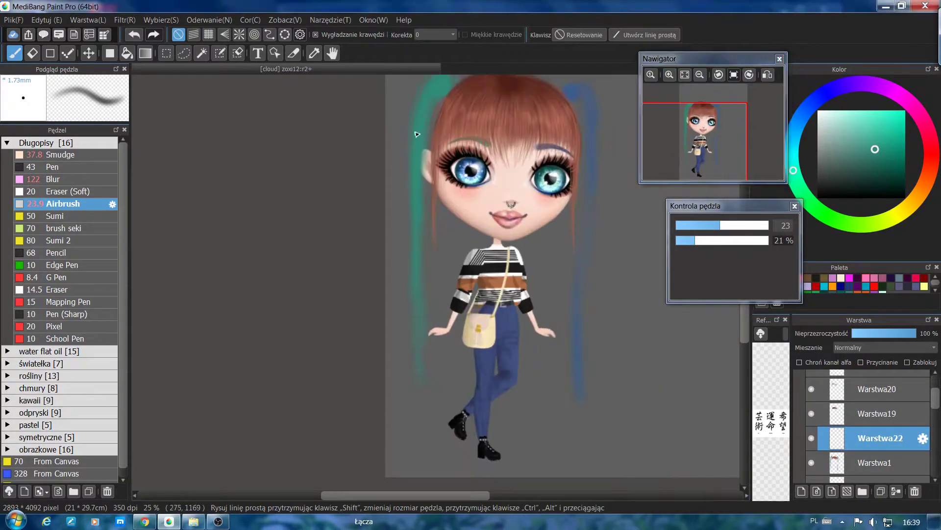
# Airbrush thinner green strands along the full length of the green ponytail at size 15
pyautogui.click(703, 225)
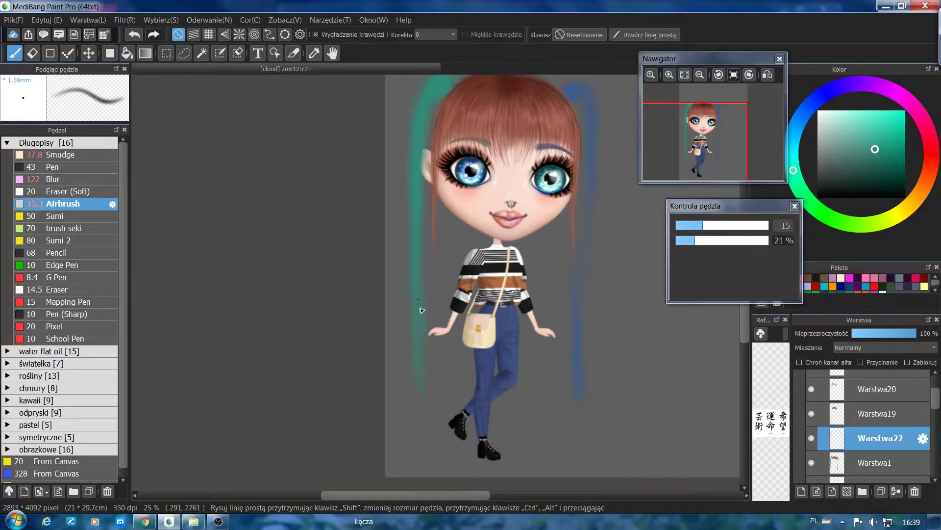
pyautogui.click(699, 74)
pyautogui.click(668, 75)
pyautogui.click(669, 75)
pyautogui.moveTo(686, 132); pyautogui.dragTo(685, 118)
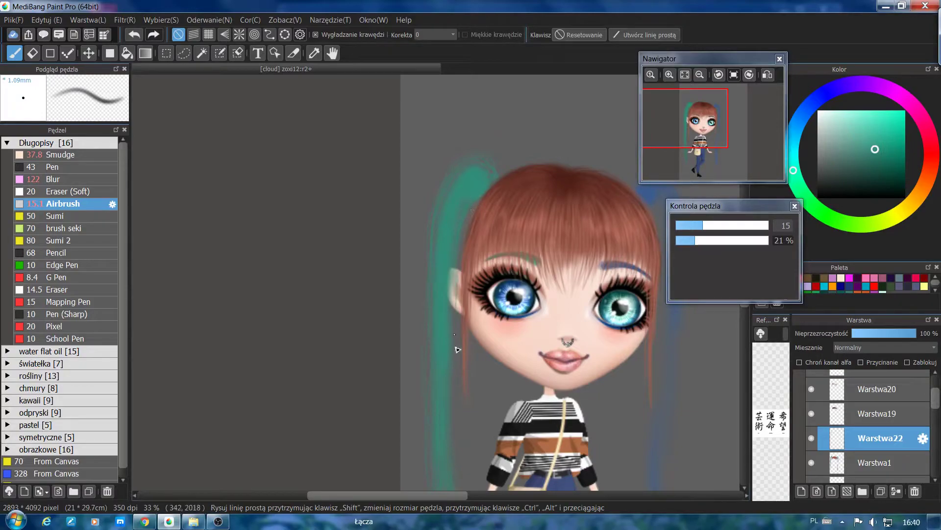
pyautogui.hotkey('ctrl', '-')
pyautogui.moveTo(452, 266); pyautogui.dragTo(458, 139)
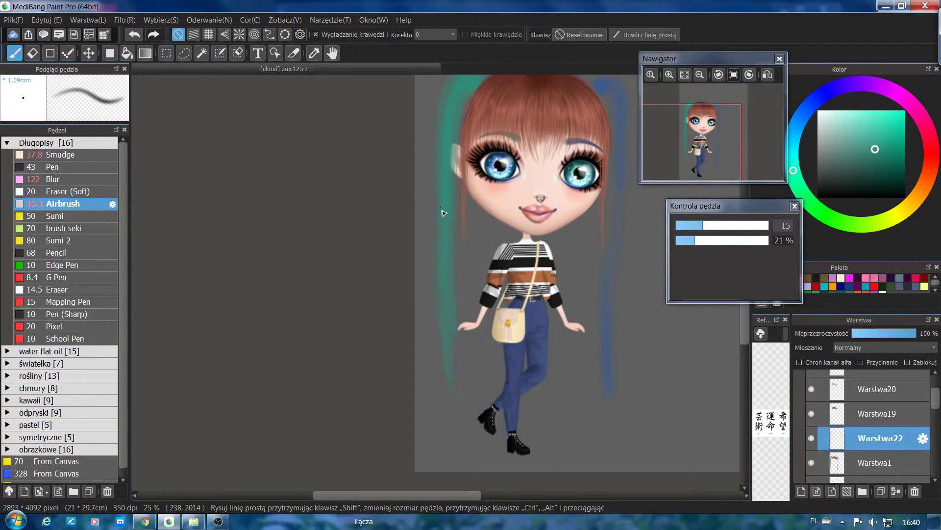
pyautogui.scroll(3, 459, 221)
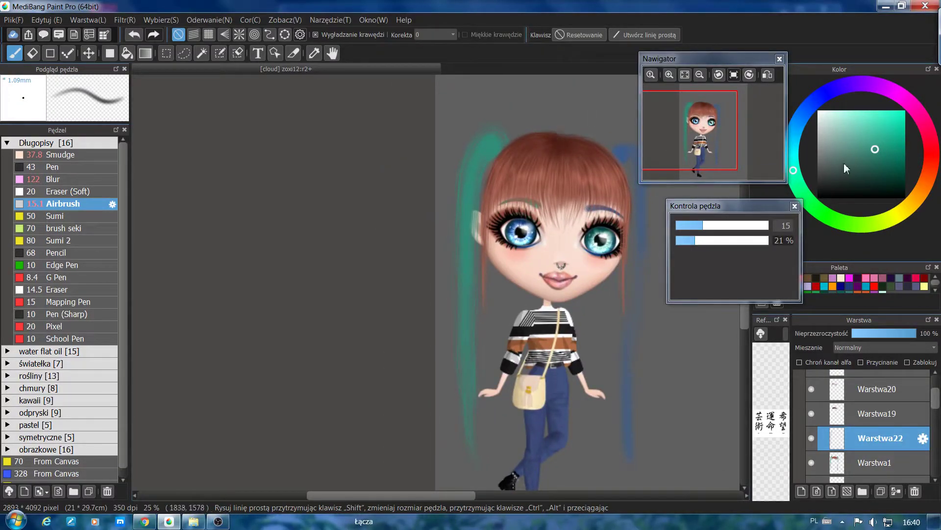
# Airbrush more strands on the green ponytail in a slightly darker green at size 19 and merge the layer into Warstwa1
pyautogui.moveTo(700, 226); pyautogui.dragTo(712, 227)
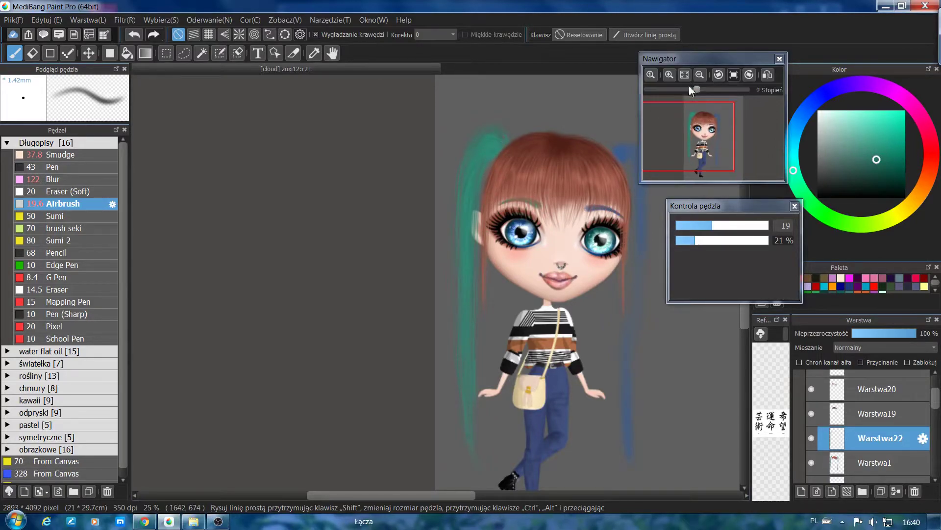
pyautogui.click(699, 75)
pyautogui.scroll(3, 680, 142)
pyautogui.moveTo(680, 143)
pyautogui.mouseDown()
pyautogui.moveTo(699, 132)
pyautogui.moveTo(690, 120)
pyautogui.moveTo(689, 137)
pyautogui.mouseUp()
pyautogui.scroll(-1, 690, 139)
pyautogui.click(896, 490)
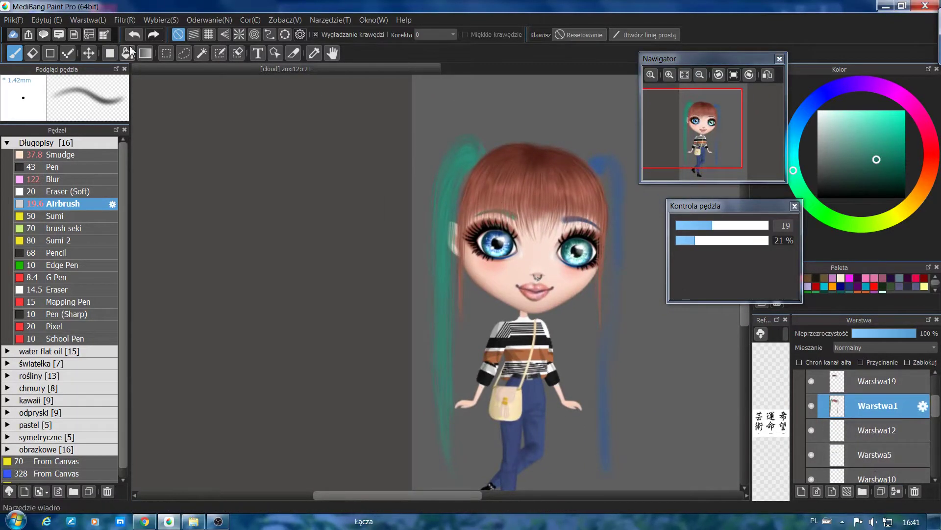
# Lasso the green ponytail on Warstwa1 and transform it, shifting it slightly up and away from the face
pyautogui.click(183, 53)
pyautogui.moveTo(349, 163)
pyautogui.mouseDown()
pyautogui.moveTo(479, 418)
pyautogui.moveTo(395, 258)
pyautogui.mouseUp()
pyautogui.moveTo(693, 162); pyautogui.dragTo(696, 147)
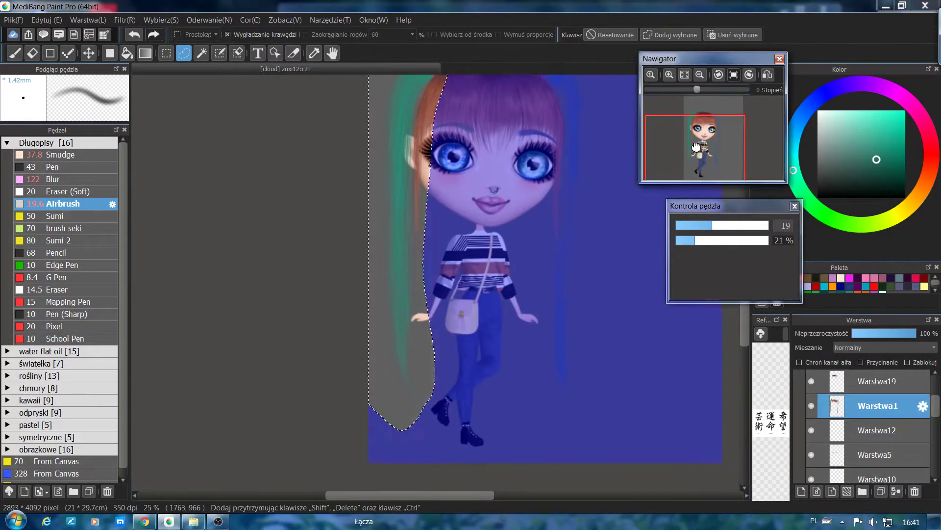
pyautogui.click(161, 20)
pyautogui.click(188, 162)
pyautogui.moveTo(407, 221); pyautogui.dragTo(408, 227)
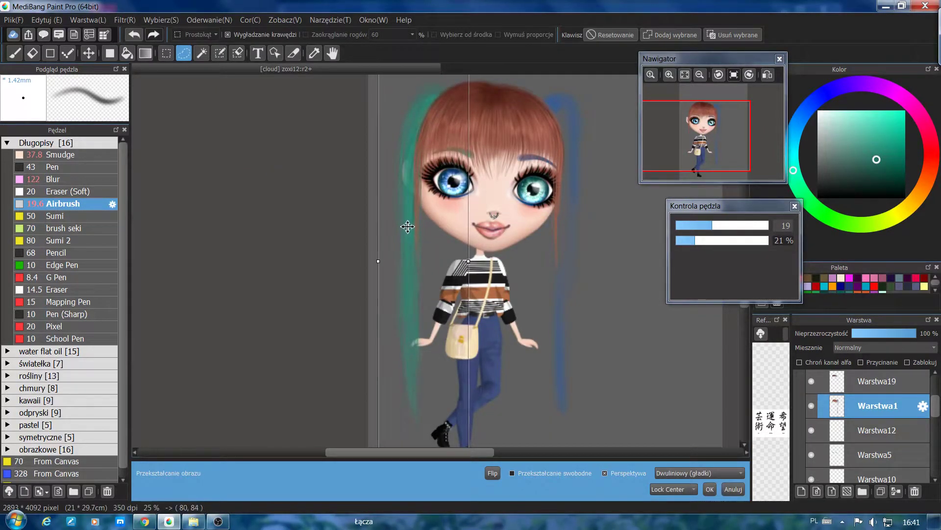
pyautogui.click(701, 75)
pyautogui.moveTo(694, 177)
pyautogui.mouseDown()
pyautogui.moveTo(683, 140)
pyautogui.moveTo(689, 174)
pyautogui.mouseUp()
pyautogui.moveTo(446, 210); pyautogui.dragTo(460, 165)
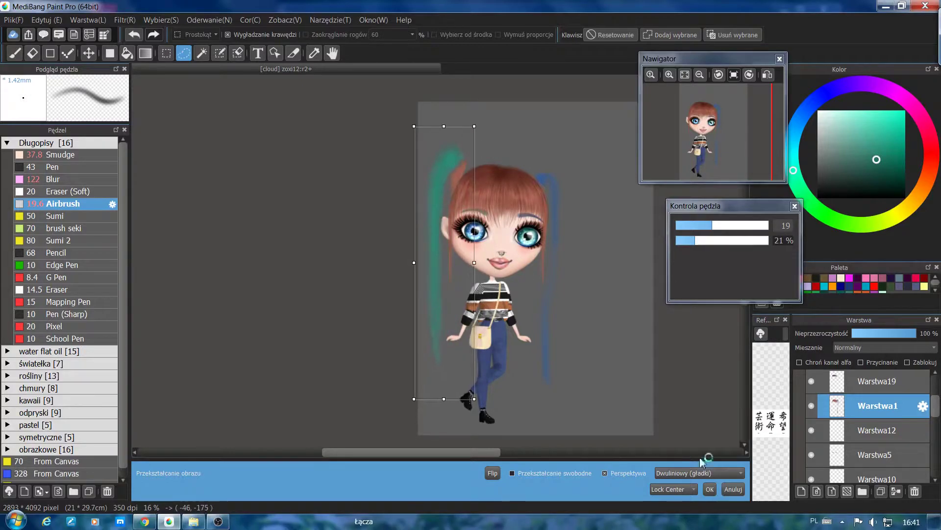
pyautogui.click(709, 488)
# Copy the selected green ponytail, paste it as a new layer and clear the selection
pyautogui.click(47, 20)
pyautogui.click(73, 81)
pyautogui.click(47, 20)
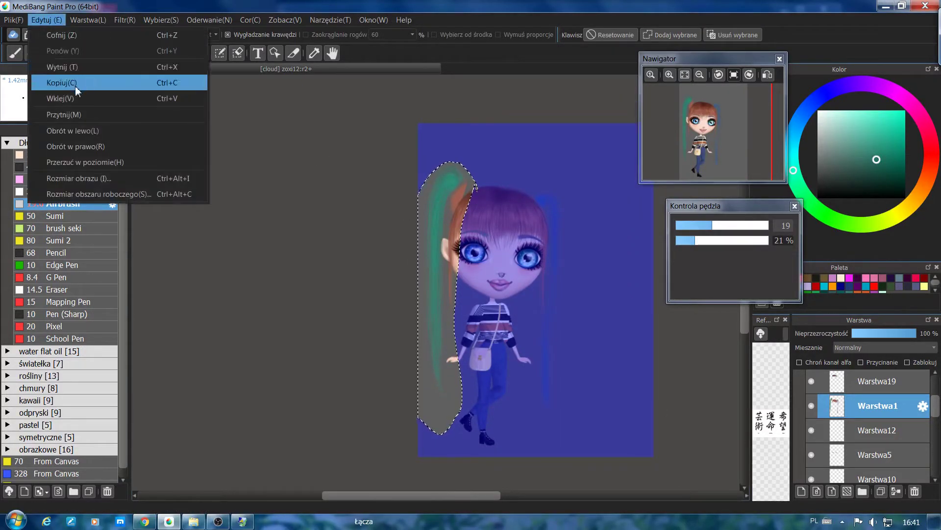
pyautogui.click(76, 98)
pyautogui.hotkey('ctrl', 'd')
# Place the pasted ponytail layer below Warstwa2 at the end of the layer stack and offset it from the original
pyautogui.click(89, 53)
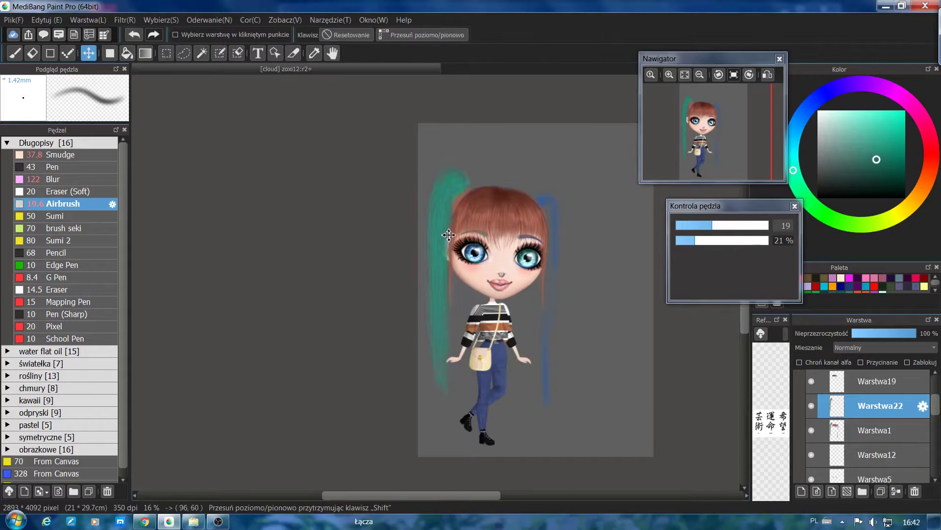
pyautogui.scroll(-5, 885, 469)
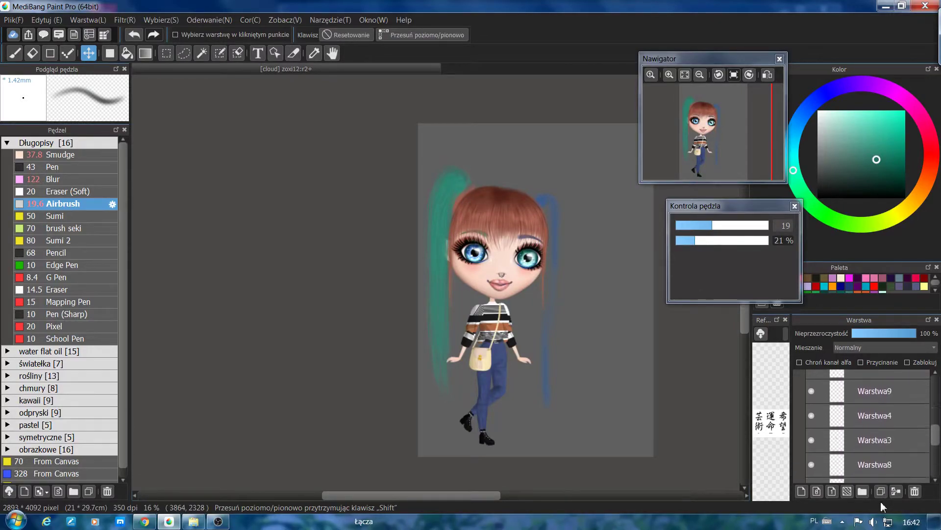
pyautogui.moveTo(880, 510); pyautogui.dragTo(858, 480)
pyautogui.moveTo(446, 297); pyautogui.dragTo(449, 300)
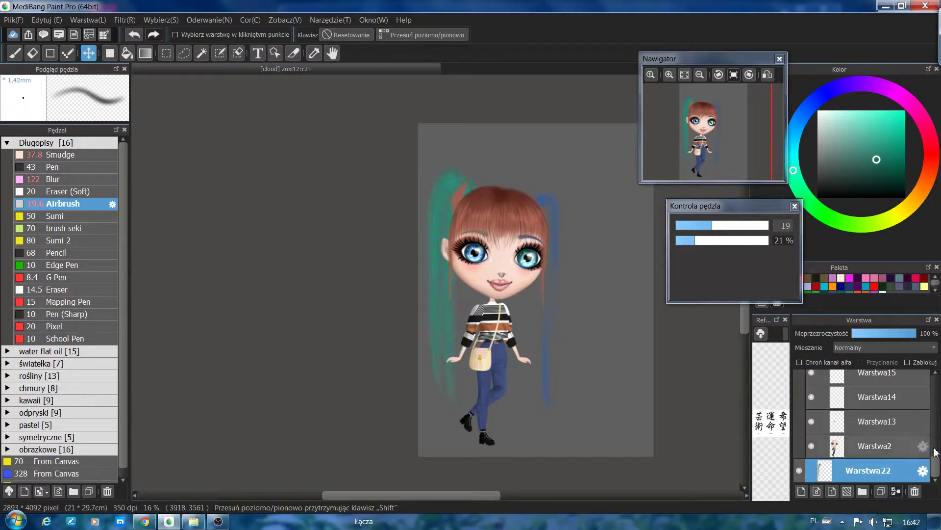
# Lasso the green ponytail on Warstwa1 and shift it slightly down and toward the head
pyautogui.scroll(5, 868, 431)
pyautogui.click(878, 431)
pyautogui.press('l')
pyautogui.moveTo(478, 169)
pyautogui.mouseDown()
pyautogui.moveTo(450, 399)
pyautogui.moveTo(475, 157)
pyautogui.mouseUp()
pyautogui.click(161, 20)
pyautogui.click(175, 127)
pyautogui.moveTo(441, 249)
pyautogui.mouseDown()
pyautogui.moveTo(454, 268)
pyautogui.moveTo(450, 292)
pyautogui.moveTo(453, 267)
pyautogui.mouseUp()
# Deselect and move the lowest green ponytail layer inward so it sits behind the front ponytail
pyautogui.moveTo(935, 402); pyautogui.dragTo(934, 469)
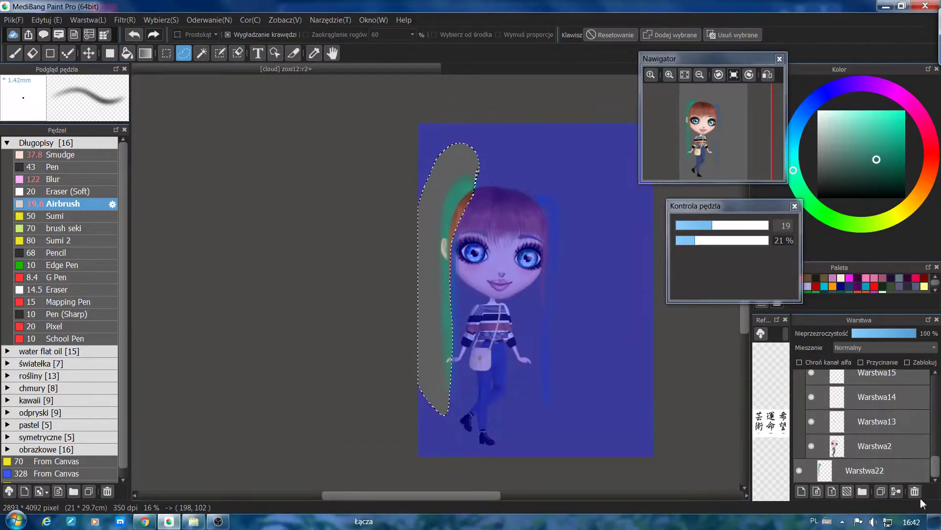
pyautogui.click(868, 470)
pyautogui.click(161, 20)
pyautogui.click(164, 51)
pyautogui.click(88, 53)
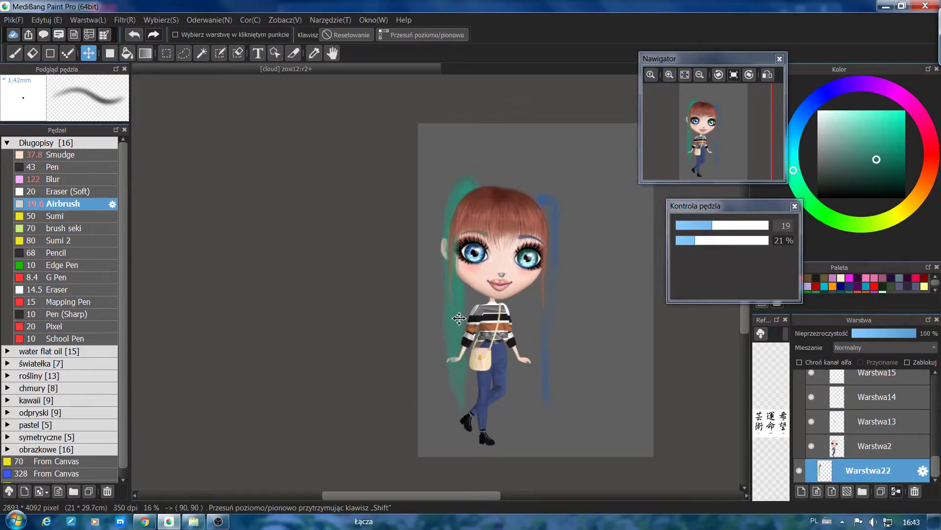
pyautogui.moveTo(707, 141); pyautogui.dragTo(690, 134)
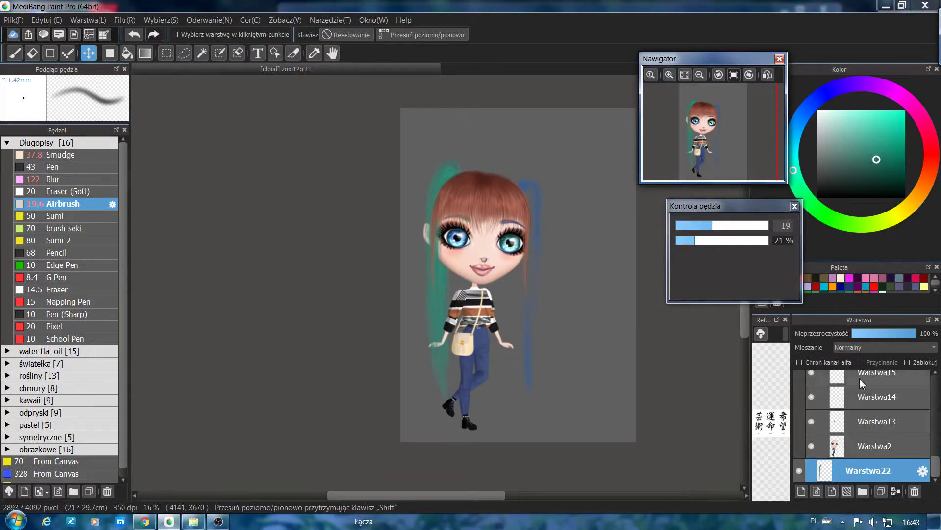
# Flip a copy of the green ponytail horizontally and position it over the blue ponytail on the other side of the head
pyautogui.click(89, 20)
pyautogui.moveTo(166, 350)
pyautogui.click(250, 354)
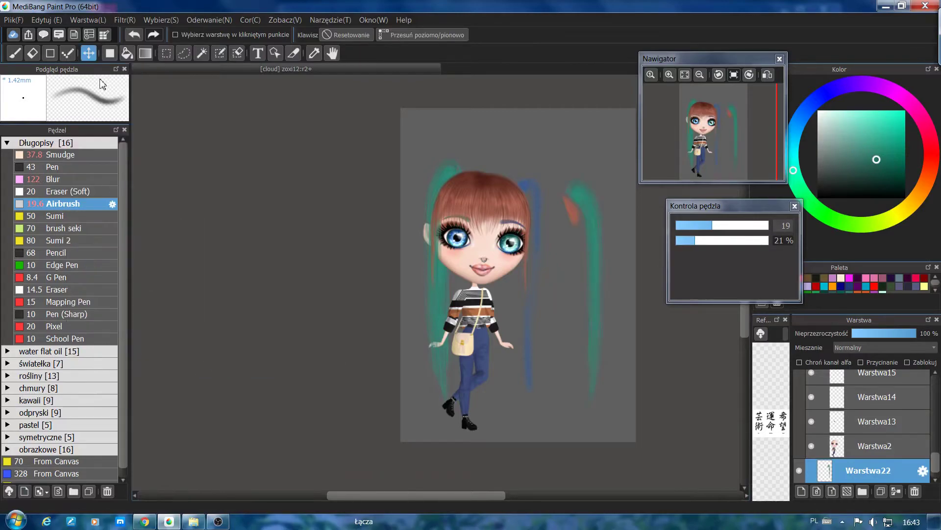
pyautogui.moveTo(583, 324); pyautogui.dragTo(521, 317)
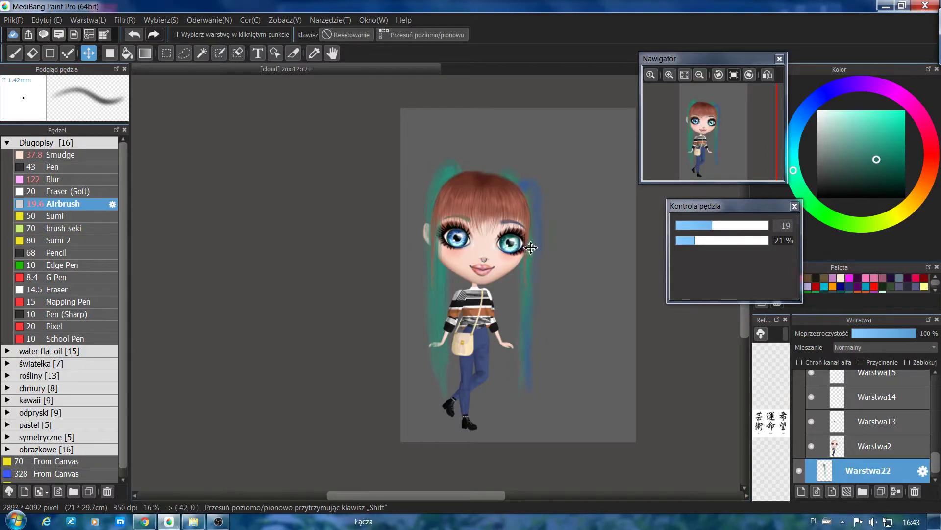
# Change the flipped ponytail's hue from green to blue with a colour adjustment filter
pyautogui.click(124, 20)
pyautogui.click(142, 51)
pyautogui.moveTo(493, 191); pyautogui.dragTo(767, 199)
pyautogui.press('Return')
# Place the recoloured blue ponytail layer directly above Warstwa1 and align it against the side of the head
pyautogui.scroll(5, 894, 377)
pyautogui.moveTo(894, 374); pyautogui.dragTo(894, 397)
pyautogui.moveTo(533, 269); pyautogui.dragTo(543, 269)
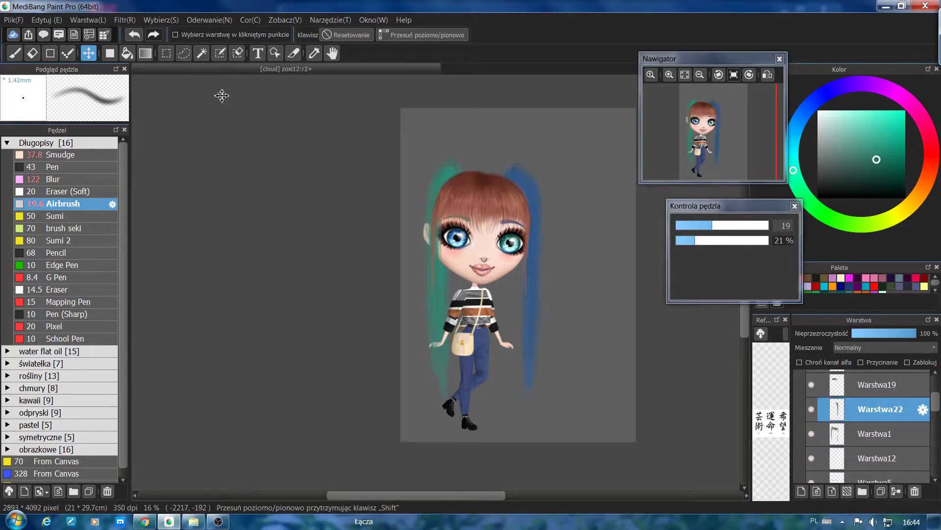
pyautogui.press('e')
pyautogui.scroll(-2, 527, 225)
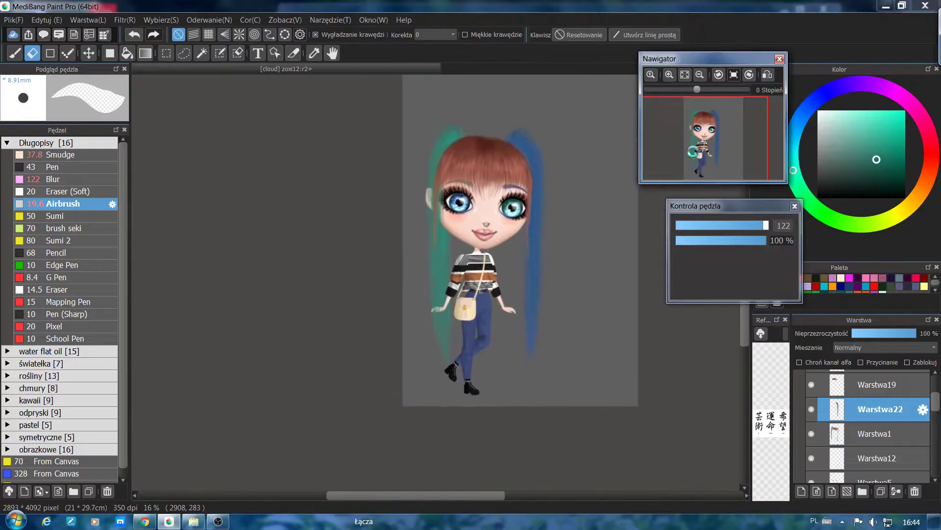
pyautogui.press('v')
pyautogui.moveTo(529, 242); pyautogui.dragTo(523, 242)
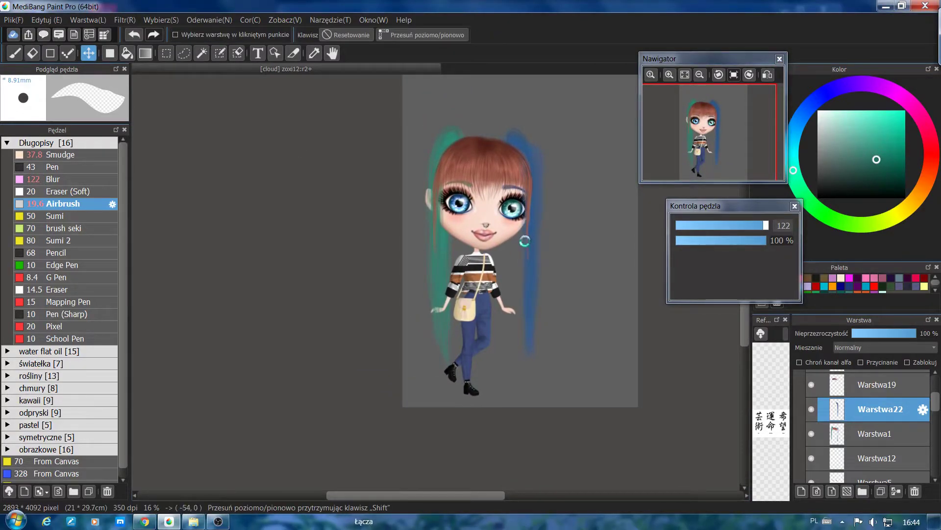
# Erase the old blue strands on Warstwa1 around the new ponytail and nudge the blue ponytail layer into position
pyautogui.press('e')
pyautogui.click(857, 434)
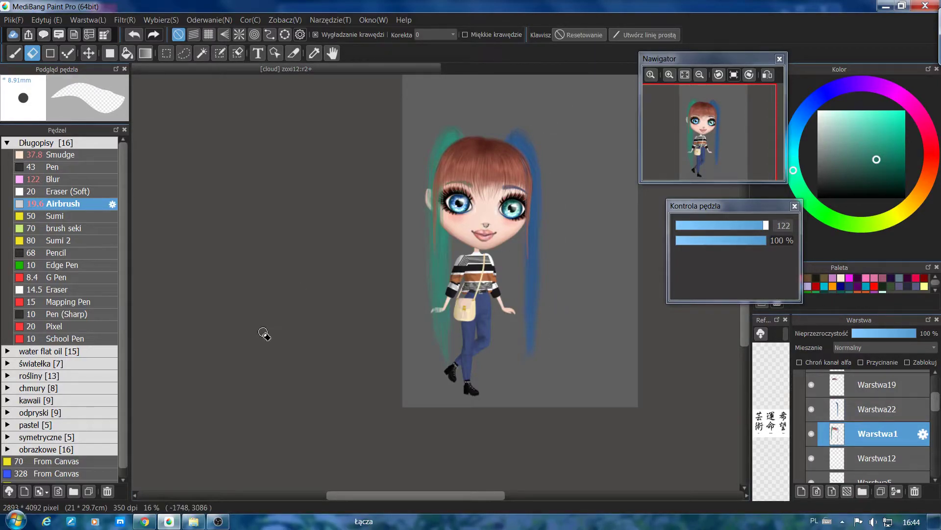
pyautogui.press('v')
pyautogui.click(868, 409)
pyautogui.moveTo(539, 317); pyautogui.dragTo(539, 317)
pyautogui.click(852, 434)
pyautogui.press('e')
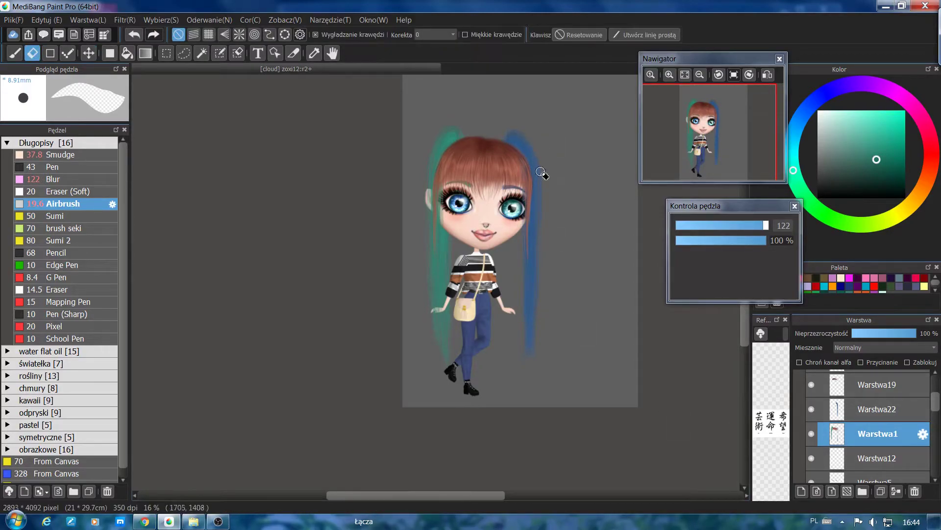
pyautogui.hotkey('ctrl', 'Up')
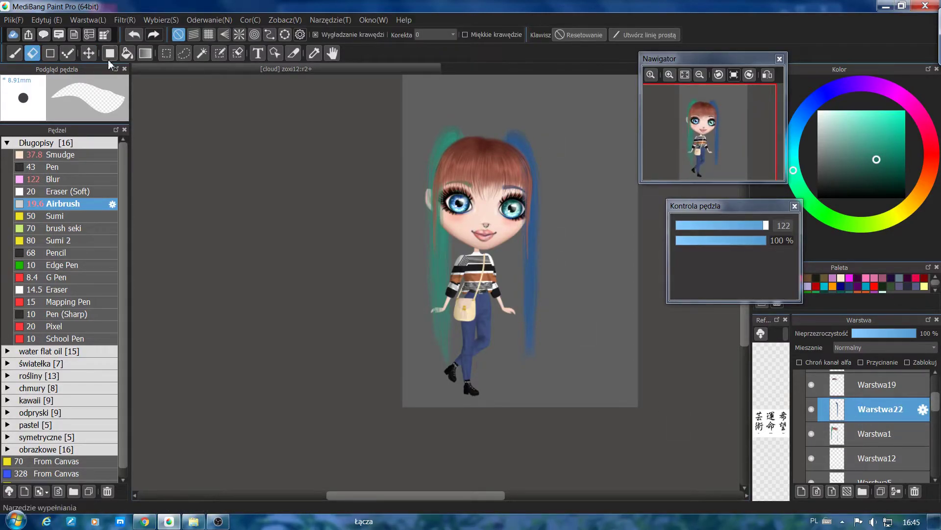
# Offset the copy of the blue ponytail below Warstwa2 so it thickens the hair behind the body
pyautogui.press('v')
pyautogui.moveTo(934, 407); pyautogui.dragTo(934, 471)
pyautogui.click(877, 446)
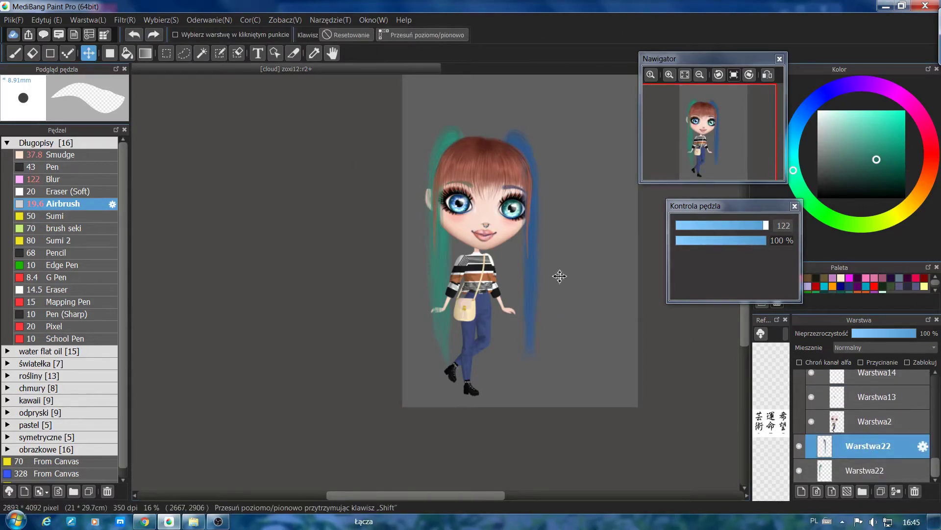
pyautogui.moveTo(530, 326); pyautogui.dragTo(531, 308)
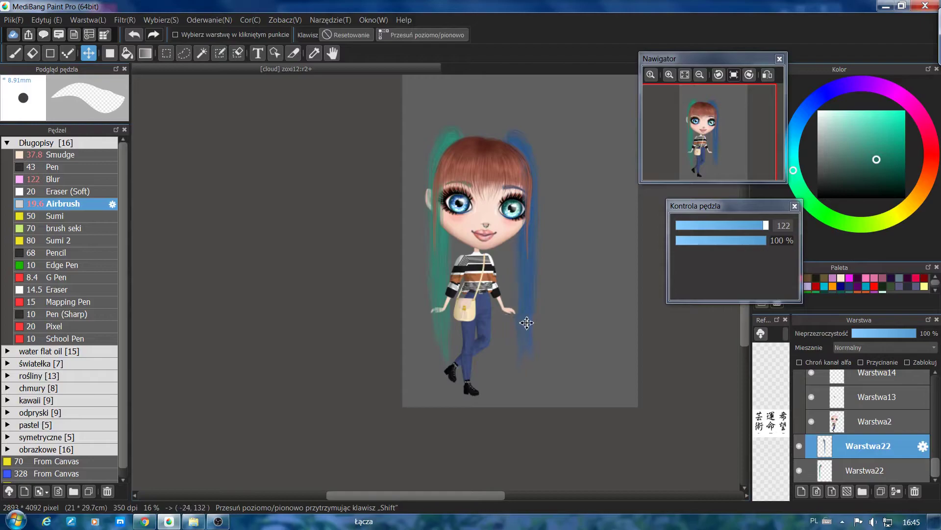
# Merge the upper blue ponytail layer into Warstwa1 and return to the Airbrush at size 19
pyautogui.press('b')
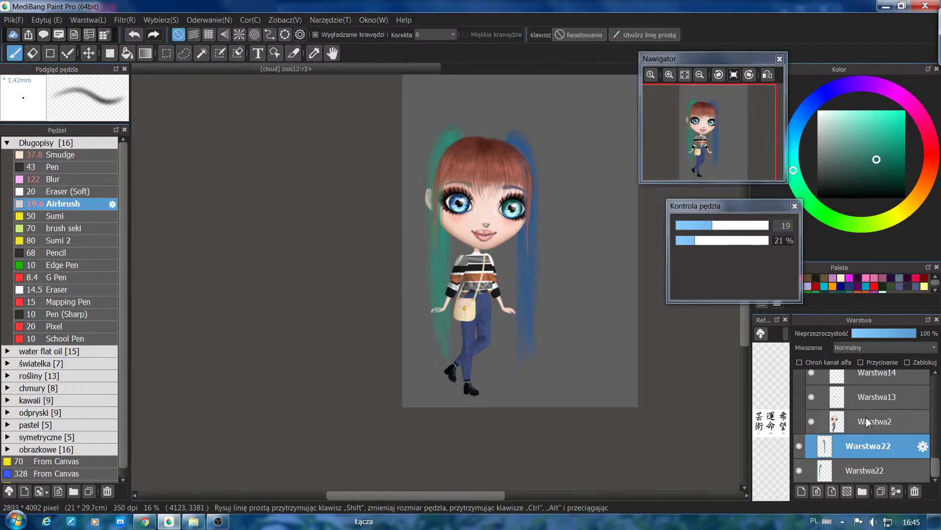
pyautogui.scroll(3, 934, 458)
pyautogui.scroll(3, 939, 459)
pyautogui.click(892, 489)
pyautogui.scroll(3, 697, 134)
pyautogui.moveTo(697, 134); pyautogui.dragTo(708, 121)
# Lasso a small triangular piece of the sweater's upper sleeve on Warstwa2 and paste it as a separate layer
pyautogui.scroll(-3, 936, 417)
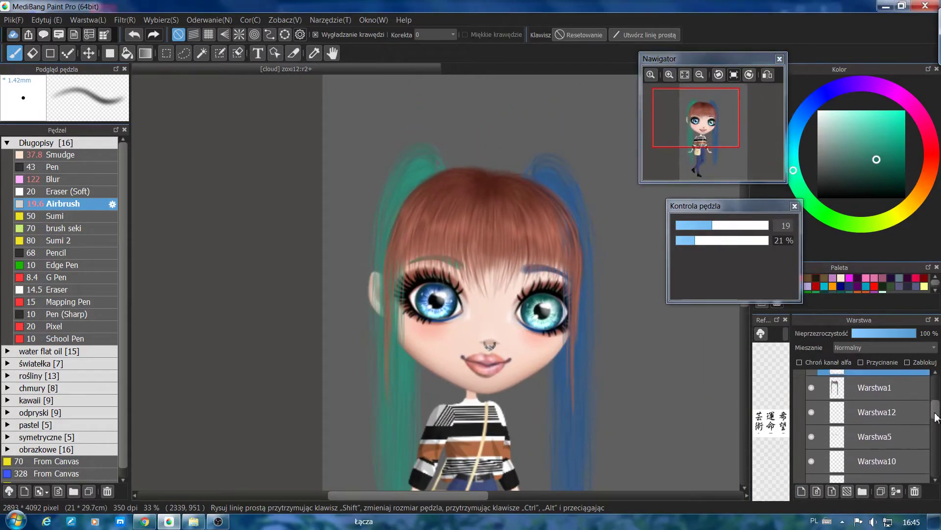
pyautogui.scroll(-5, 927, 426)
pyautogui.click(889, 427)
pyautogui.click(697, 148)
pyautogui.scroll(2, 695, 146)
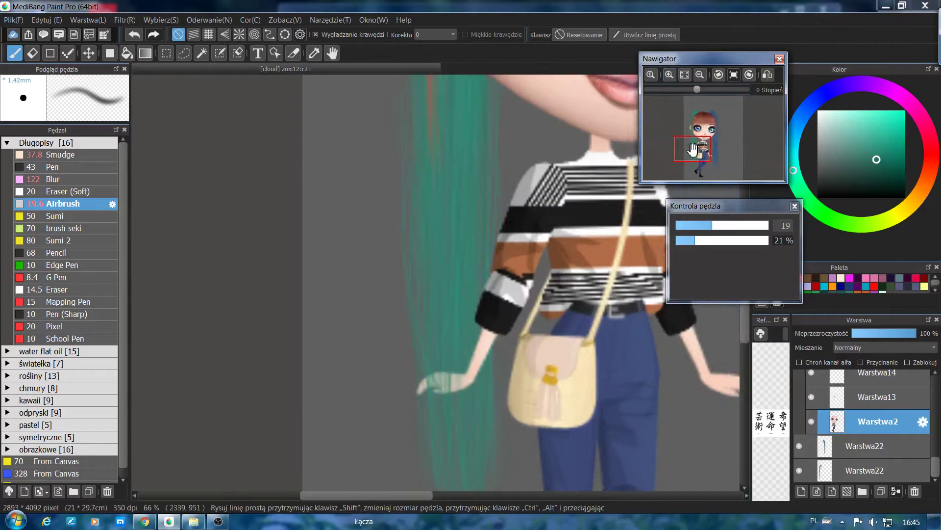
pyautogui.moveTo(694, 144); pyautogui.dragTo(698, 142)
pyautogui.click(184, 53)
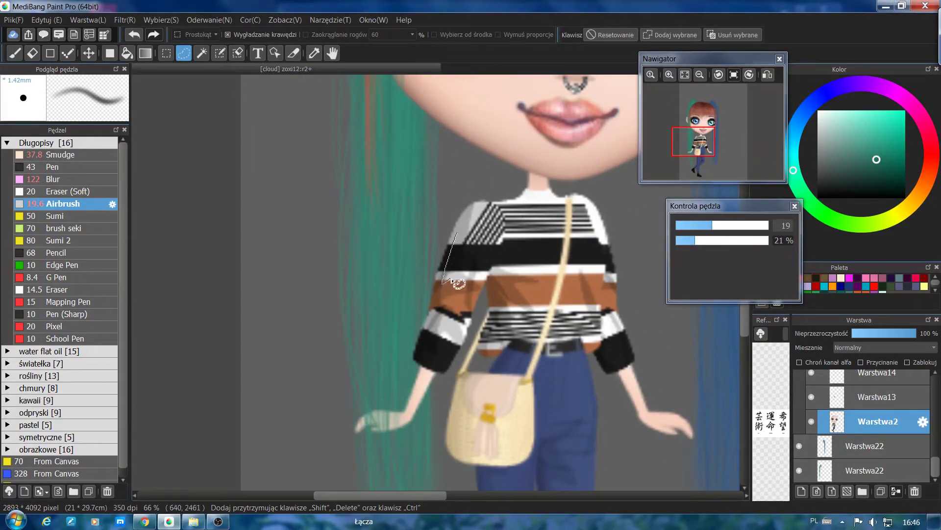
pyautogui.moveTo(464, 294); pyautogui.dragTo(464, 295)
pyautogui.hotkey('ctrl', 'z')
pyautogui.moveTo(458, 231); pyautogui.dragTo(443, 283)
pyautogui.moveTo(467, 234); pyautogui.dragTo(461, 231)
pyautogui.click(88, 20)
pyautogui.moveTo(47, 20)
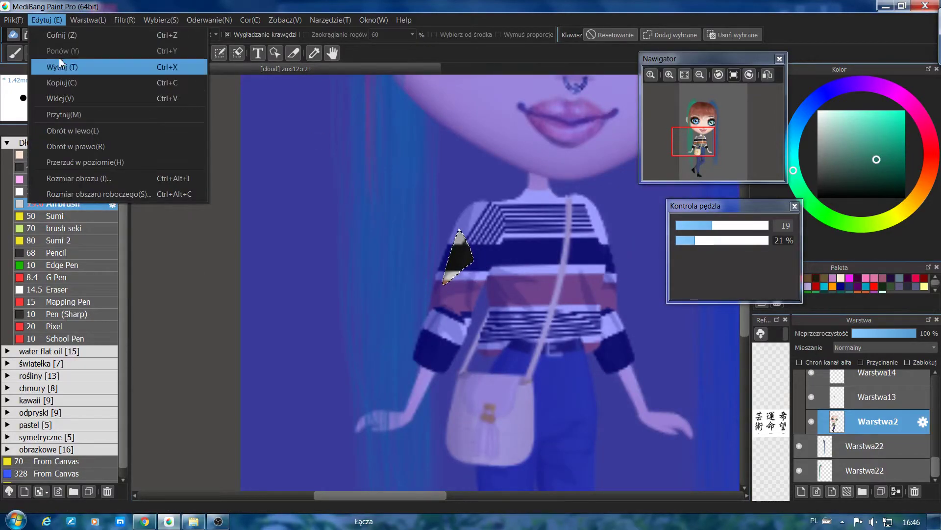
pyautogui.click(66, 83)
pyautogui.hotkey('ctrl', 'v')
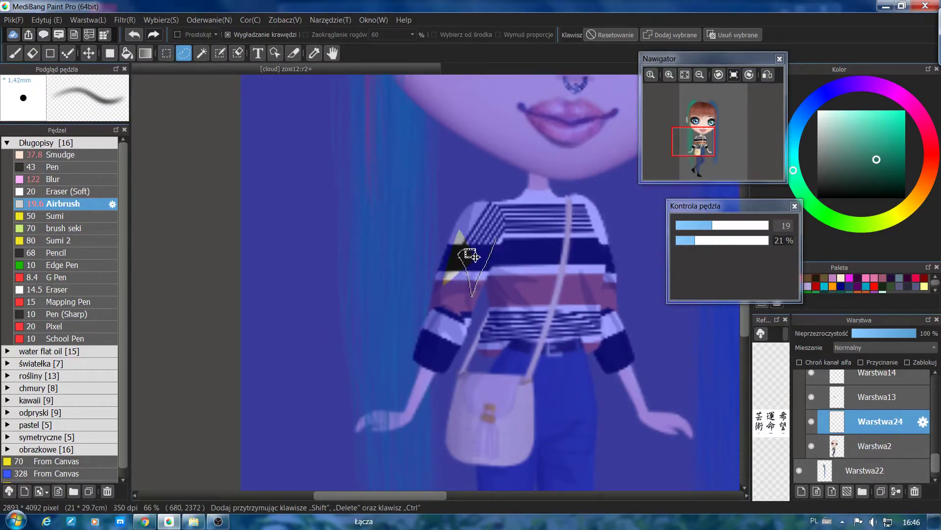
# Try to copy a second lassoed sleeve piece into its own layer and delete the pasted layer
pyautogui.click(47, 20)
pyautogui.click(72, 95)
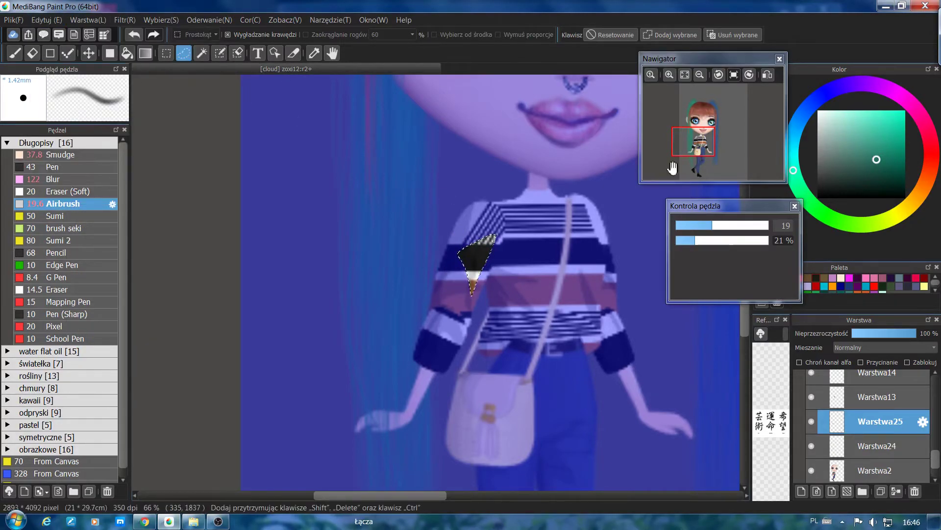
pyautogui.click(913, 490)
# Check the layer visibility, then copy the second lassoed sleeve piece from Warstwa2 into a new layer
pyautogui.click(869, 446)
pyautogui.click(812, 397)
pyautogui.click(811, 397)
pyautogui.click(812, 446)
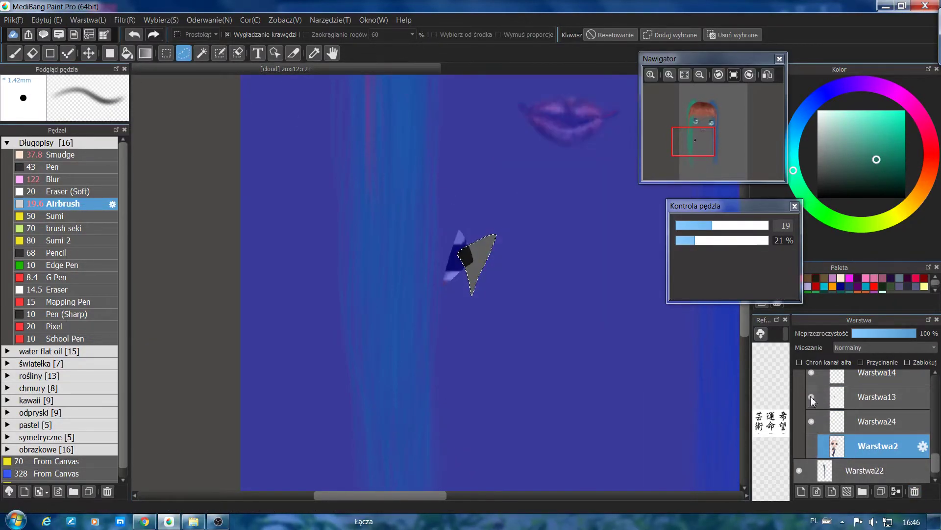
pyautogui.click(827, 422)
pyautogui.click(812, 422)
pyautogui.click(812, 423)
pyautogui.click(839, 399)
pyautogui.click(840, 445)
pyautogui.click(812, 446)
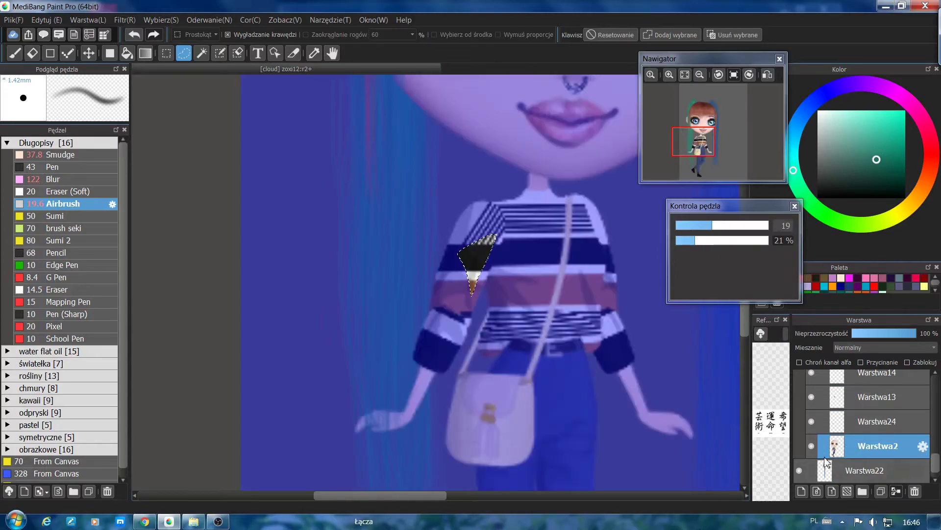
pyautogui.click(73, 19)
pyautogui.click(161, 19)
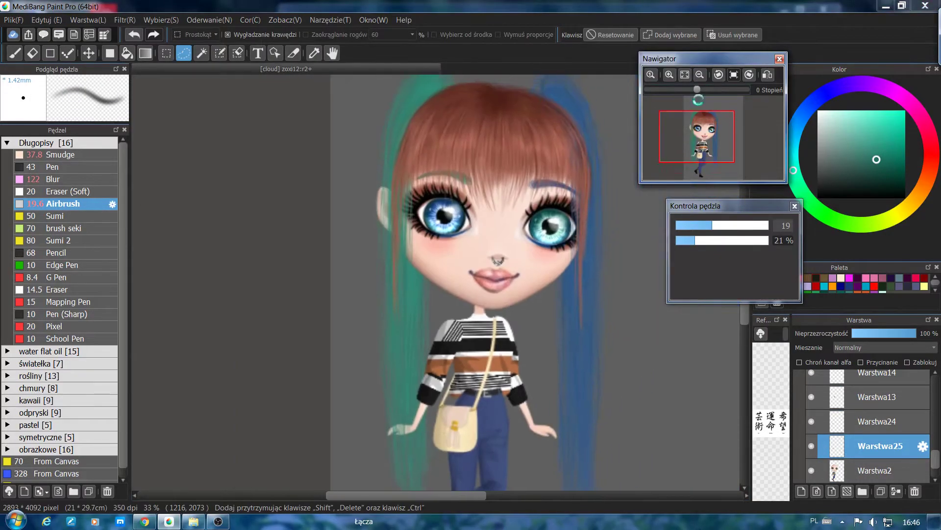
# Move the two pasted sleeve-piece layers, Warstwa24 and Warstwa25, to the top of Folder6
pyautogui.click(700, 74)
pyautogui.click(864, 450)
pyautogui.click(88, 53)
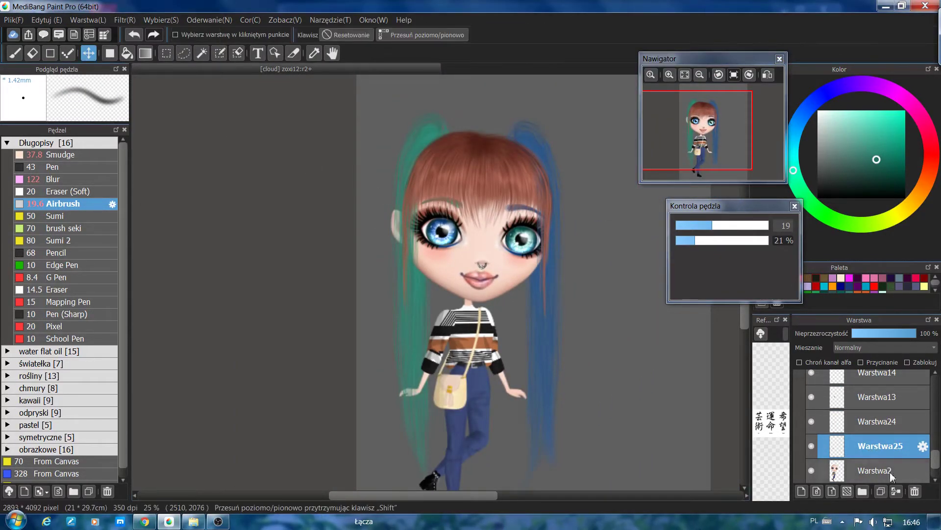
pyautogui.moveTo(886, 451); pyautogui.dragTo(879, 368)
pyautogui.scroll(5, 881, 392)
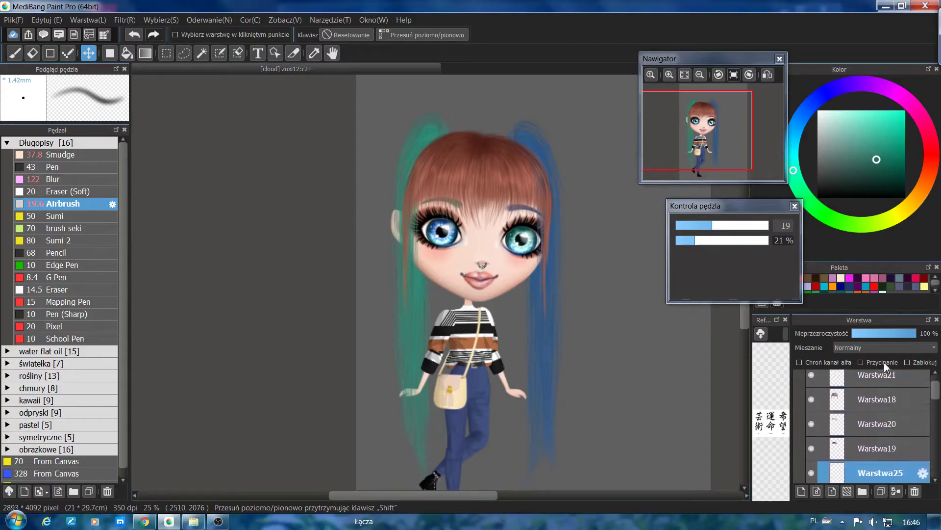
pyautogui.moveTo(935, 388); pyautogui.dragTo(866, 367)
pyautogui.scroll(5, 866, 366)
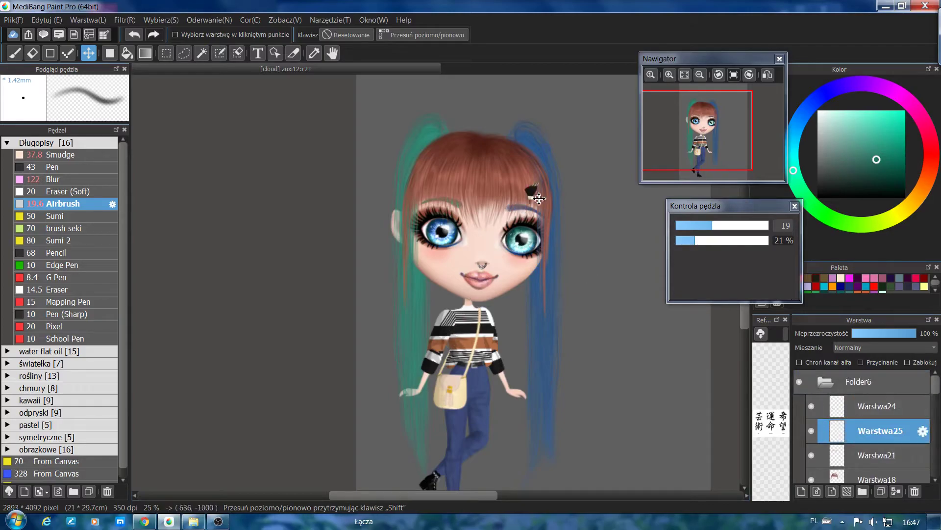
# Position the two sleeve pieces side by side as a bow at the base of the blue ponytail
pyautogui.moveTo(545, 167); pyautogui.dragTo(544, 167)
pyautogui.click(883, 410)
pyautogui.moveTo(533, 389); pyautogui.dragTo(611, 214)
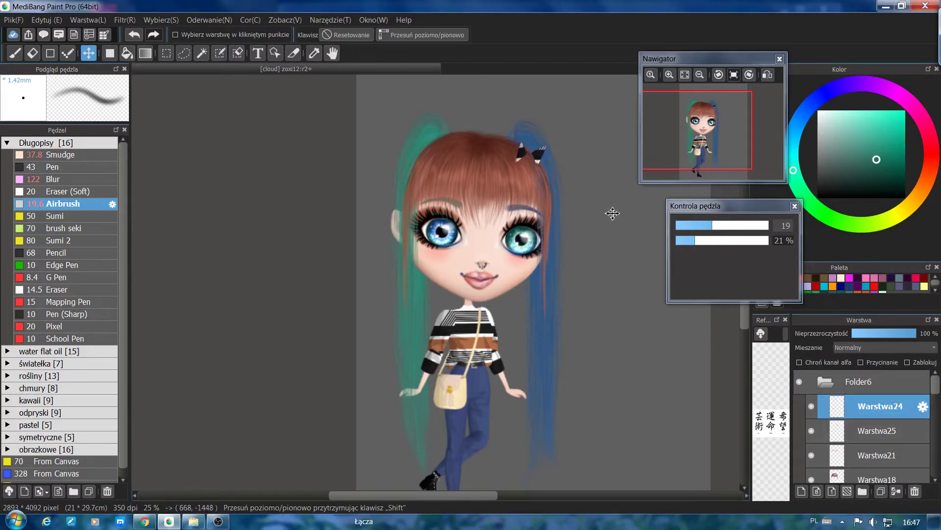
# Merge the two bow pieces into Warstwa25 and set the eraser to size 12.8 for trimming their edges
pyautogui.click(709, 128)
pyautogui.scroll(3, 711, 126)
pyautogui.moveTo(712, 126); pyautogui.dragTo(709, 118)
pyautogui.click(32, 53)
pyautogui.click(897, 491)
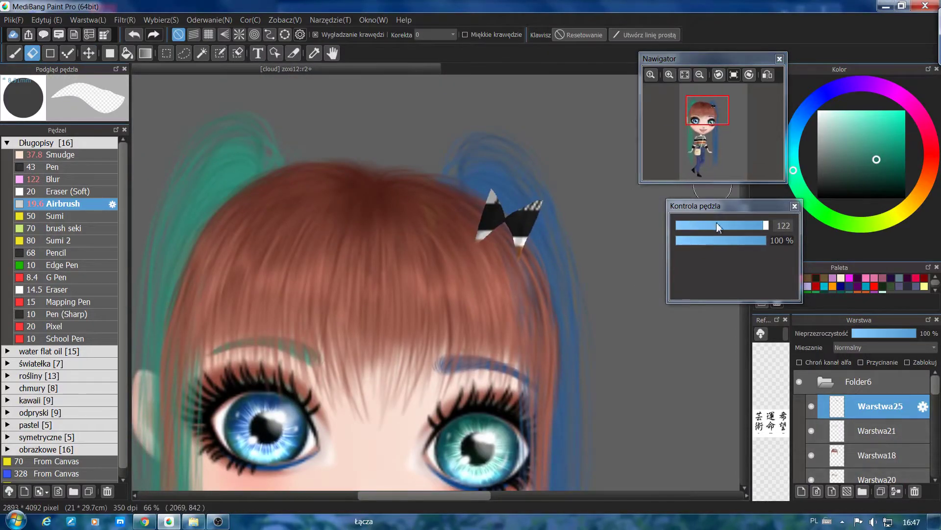
pyautogui.click(699, 225)
pyautogui.click(670, 75)
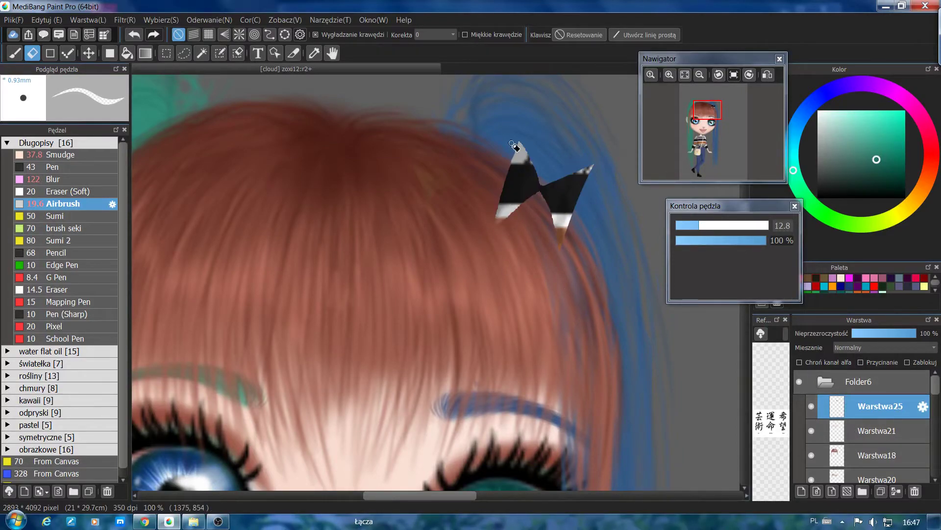
# Select Warstwa1 and set the Airbrush to size 120 with a reddish brown sampled from the hair
pyautogui.click(700, 74)
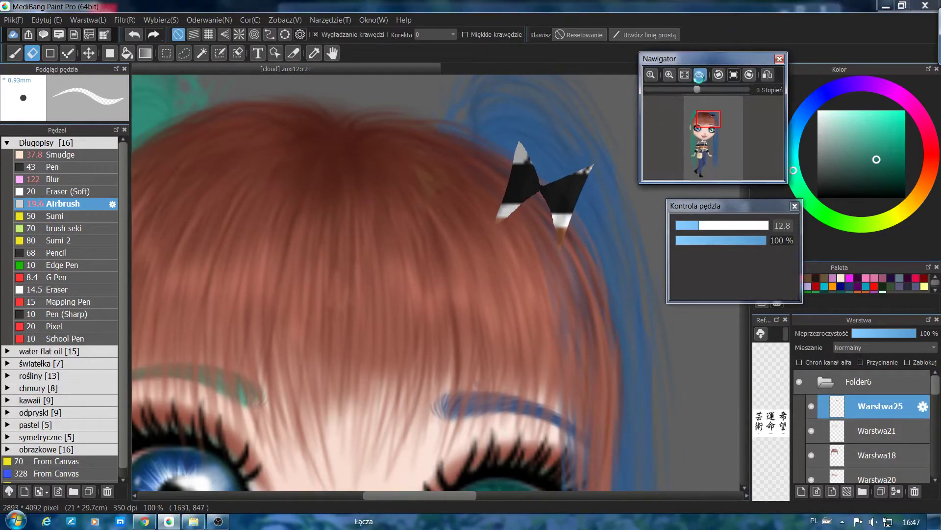
pyautogui.click(700, 74)
pyautogui.click(700, 75)
pyautogui.moveTo(935, 385); pyautogui.dragTo(935, 408)
pyautogui.click(920, 410)
pyautogui.press('b')
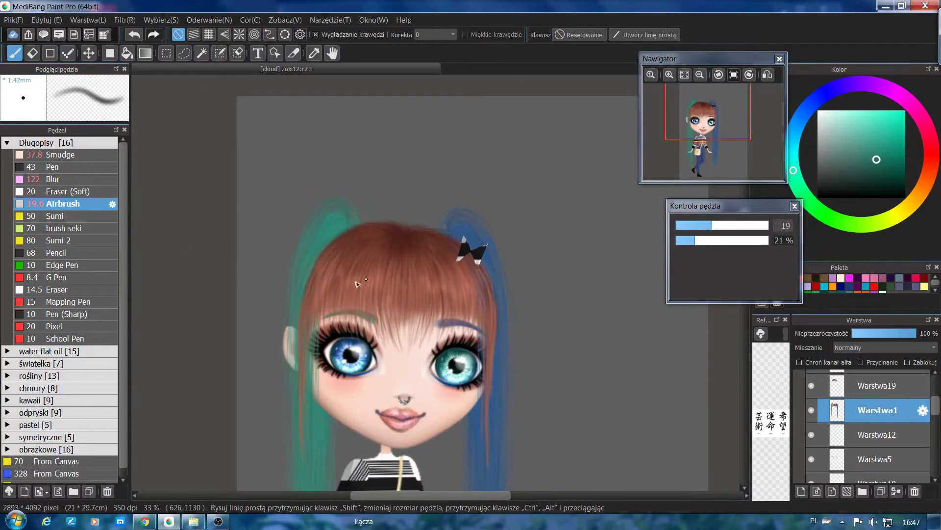
pyautogui.rightClick(454, 278)
pyautogui.click(763, 225)
pyautogui.rightClick(433, 245)
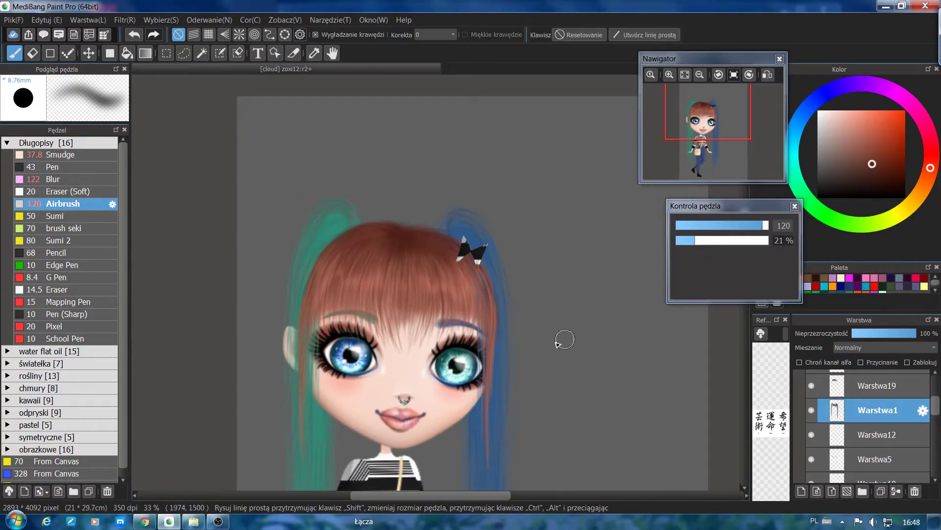
# Try to reshape and reposition the bow on Warstwa25 with a transformation
pyautogui.moveTo(935, 406); pyautogui.dragTo(935, 383)
pyautogui.click(887, 405)
pyautogui.click(669, 75)
pyautogui.click(669, 75)
pyautogui.click(161, 20)
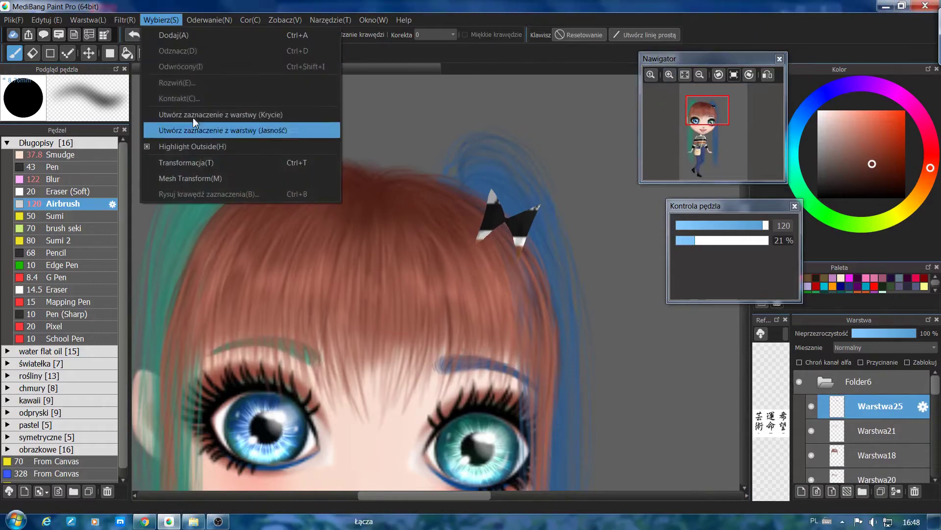
pyautogui.click(183, 161)
pyautogui.moveTo(510, 203); pyautogui.dragTo(477, 173)
pyautogui.moveTo(513, 139); pyautogui.dragTo(523, 139)
pyautogui.moveTo(517, 182); pyautogui.dragTo(531, 186)
pyautogui.moveTo(471, 220); pyautogui.dragTo(473, 205)
pyautogui.moveTo(487, 192); pyautogui.dragTo(477, 190)
pyautogui.click(733, 489)
# Delete the bow layer Warstwa25 and add a new empty layer at the top of Folder6
pyautogui.click(914, 491)
pyautogui.click(801, 490)
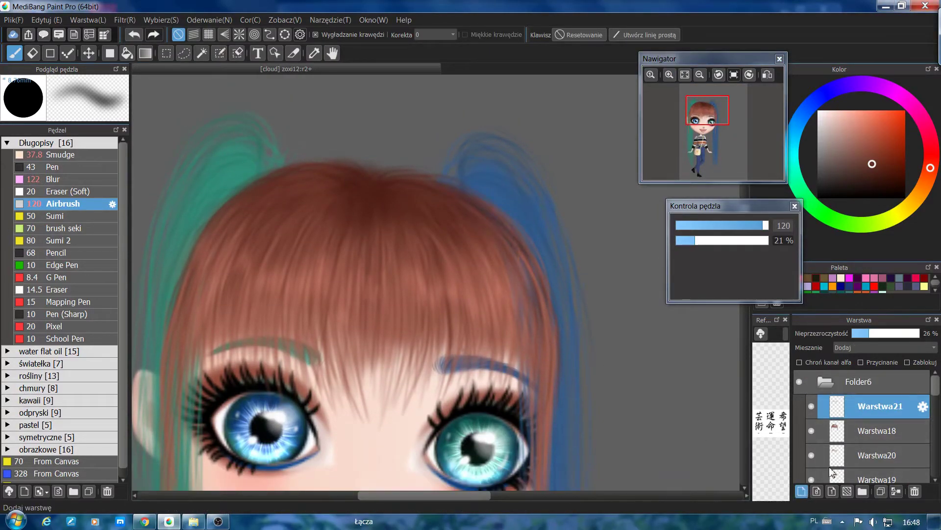
# Mesh-transform Warstwa1 on a 4 by 4 grid, pulling the raised tops of both ponytails down against the head
pyautogui.click(700, 74)
pyautogui.click(700, 74)
pyautogui.click(700, 74)
pyautogui.click(701, 74)
pyautogui.click(673, 141)
pyautogui.moveTo(708, 139); pyautogui.dragTo(702, 145)
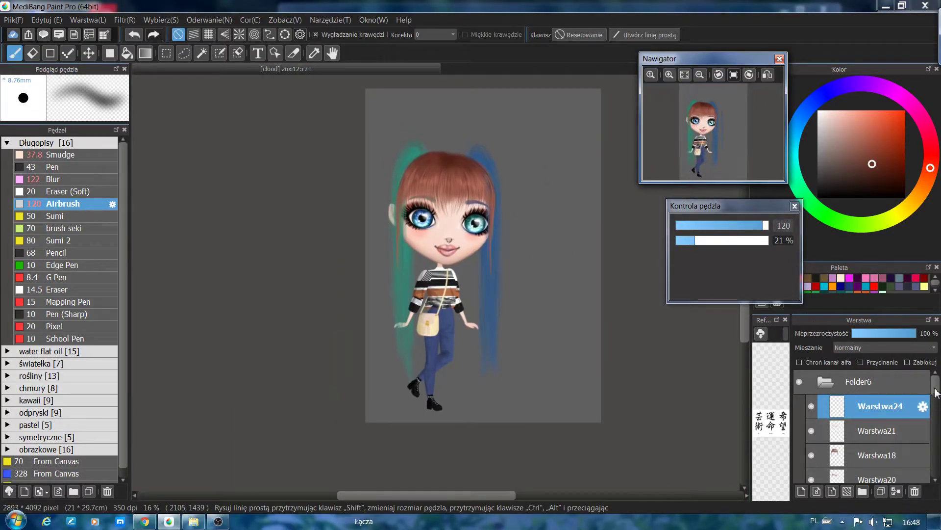
pyautogui.moveTo(937, 392); pyautogui.dragTo(936, 415)
pyautogui.click(878, 413)
pyautogui.click(88, 20)
pyautogui.click(216, 113)
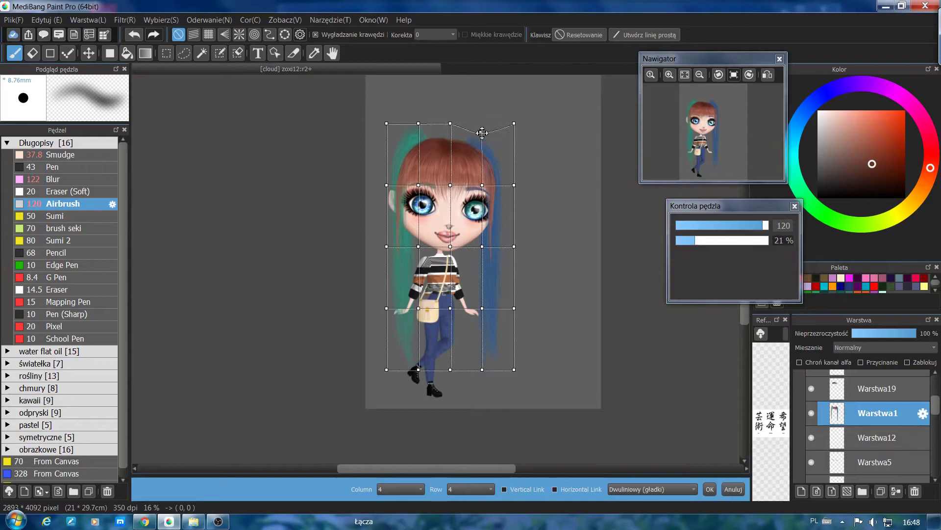
pyautogui.moveTo(482, 132); pyautogui.dragTo(474, 140)
pyautogui.moveTo(392, 131); pyautogui.dragTo(396, 146)
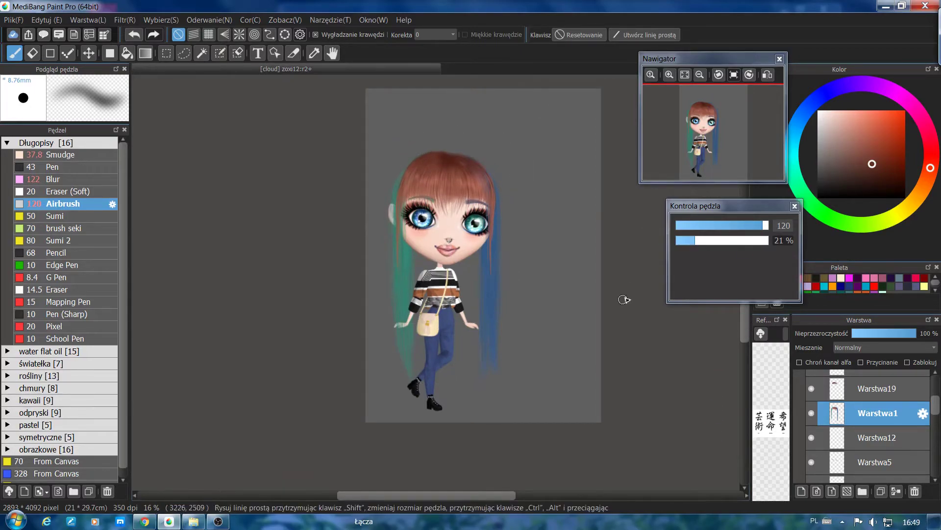
# Shift the lower Warstwa22 hair layer behind the body and flip it
pyautogui.moveTo(935, 405); pyautogui.dragTo(935, 463)
pyautogui.click(877, 470)
pyautogui.press('v')
pyautogui.moveTo(418, 287); pyautogui.dragTo(455, 321)
pyautogui.click(88, 20)
pyautogui.moveTo(181, 356)
pyautogui.click(236, 356)
# Build further copies of the Warstwa22 strands, flipping one layer and offsetting another behind the body
pyautogui.click(881, 491)
pyautogui.click(855, 452)
pyautogui.click(76, 20)
pyautogui.moveTo(177, 352)
pyautogui.click(230, 355)
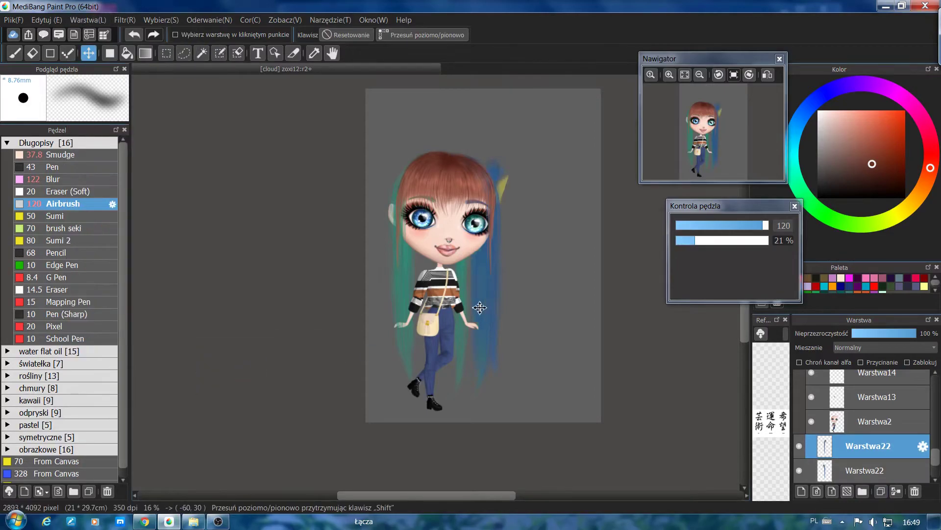
pyautogui.click(881, 492)
pyautogui.moveTo(419, 339); pyautogui.dragTo(438, 343)
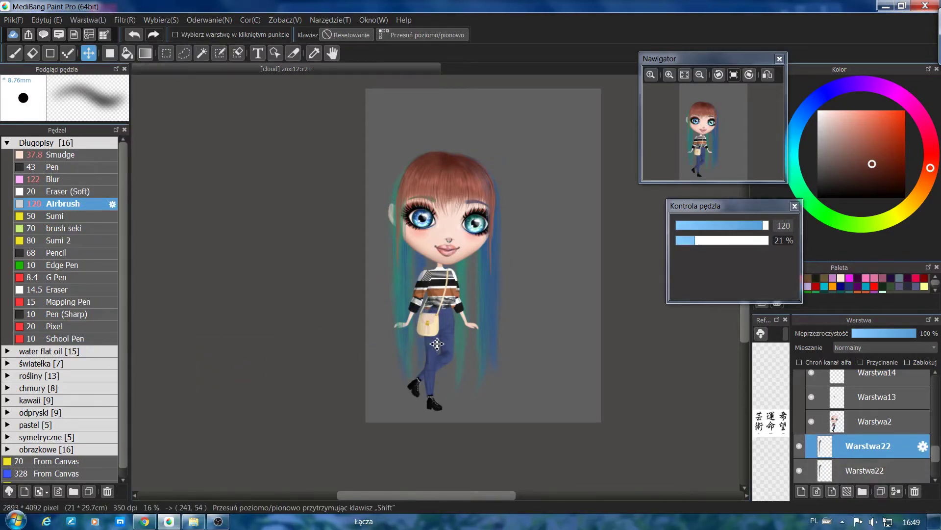
# Shift one of the lower Warstwa22 hair copies up toward the green side of the head
pyautogui.moveTo(935, 453); pyautogui.dragTo(934, 462)
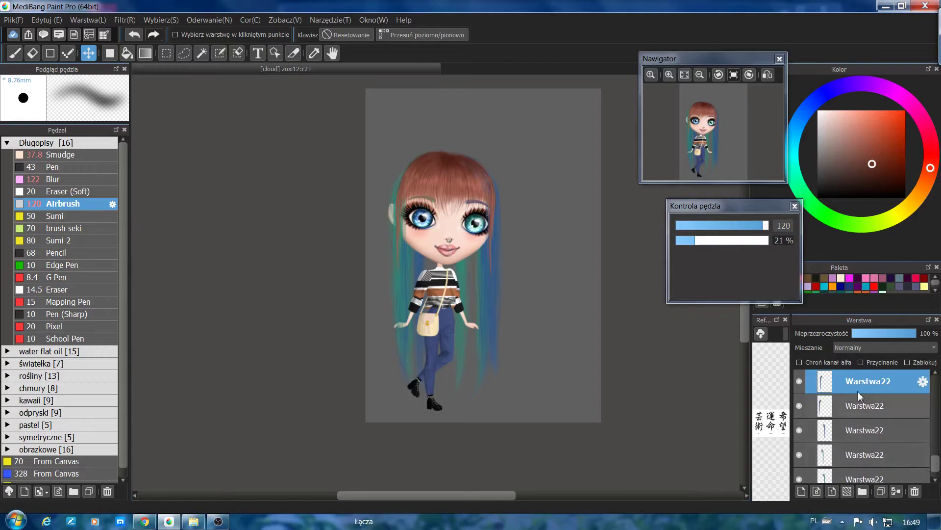
pyautogui.click(865, 455)
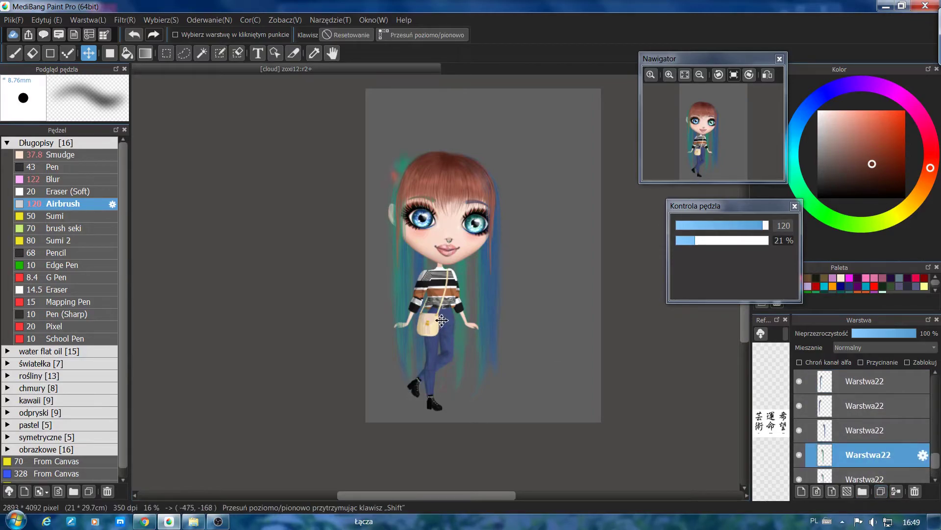
pyautogui.click(854, 406)
pyautogui.moveTo(934, 460); pyautogui.dragTo(933, 450)
# On the Warstwa22 layer directly below Warstwa2, erase the strands sticking out beside the head with a size 129 eraser
pyautogui.moveTo(876, 466); pyautogui.dragTo(875, 435)
pyautogui.press('e')
pyautogui.moveTo(757, 226); pyautogui.dragTo(769, 227)
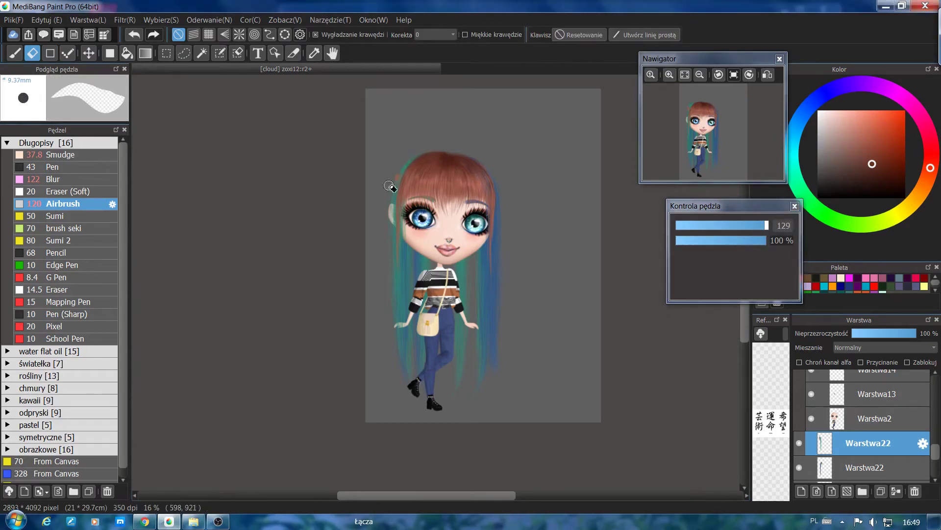
# Shift a lower Warstwa22 copy slightly inward and down so its strands hang behind the legs
pyautogui.scroll(-3, 932, 460)
pyautogui.click(842, 391)
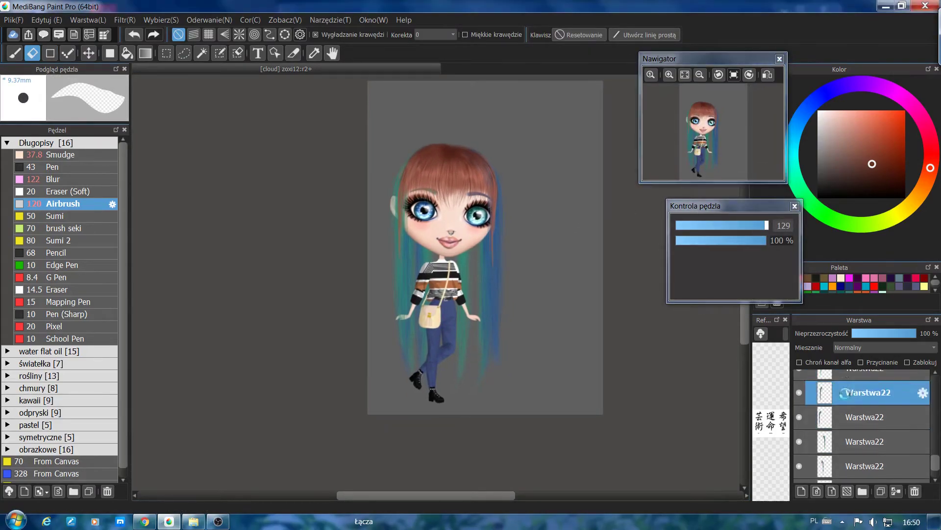
pyautogui.click(88, 54)
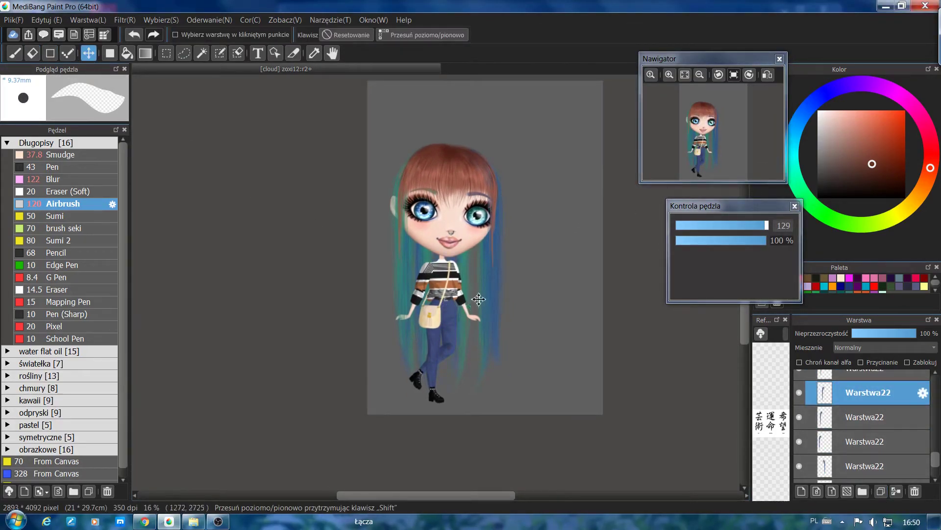
pyautogui.click(864, 464)
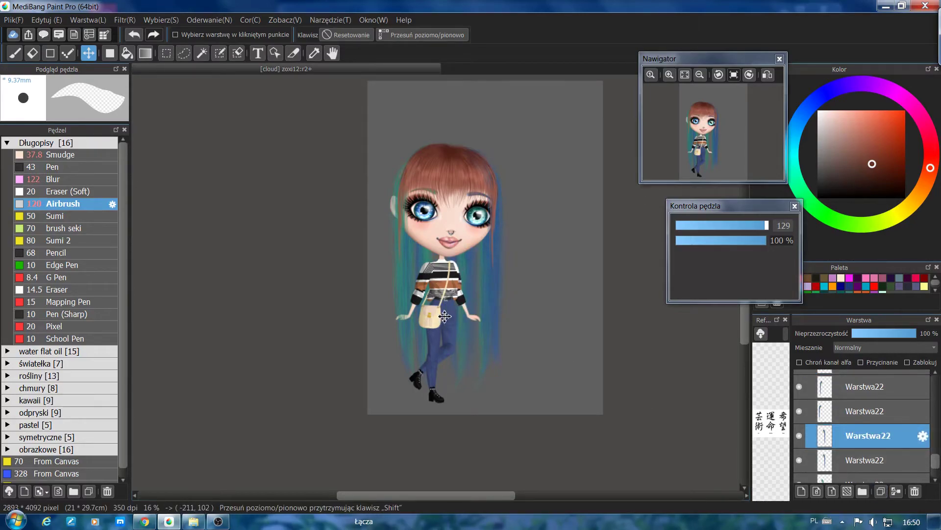
pyautogui.moveTo(451, 317); pyautogui.dragTo(441, 322)
# Offset another Warstwa22 copy toward the blue side so its strands fall behind the hand
pyautogui.moveTo(935, 458)
pyautogui.mouseDown()
pyautogui.moveTo(935, 466)
pyautogui.moveTo(935, 455)
pyautogui.mouseUp()
pyautogui.click(875, 431)
pyautogui.click(868, 414)
pyautogui.moveTo(451, 317); pyautogui.dragTo(471, 318)
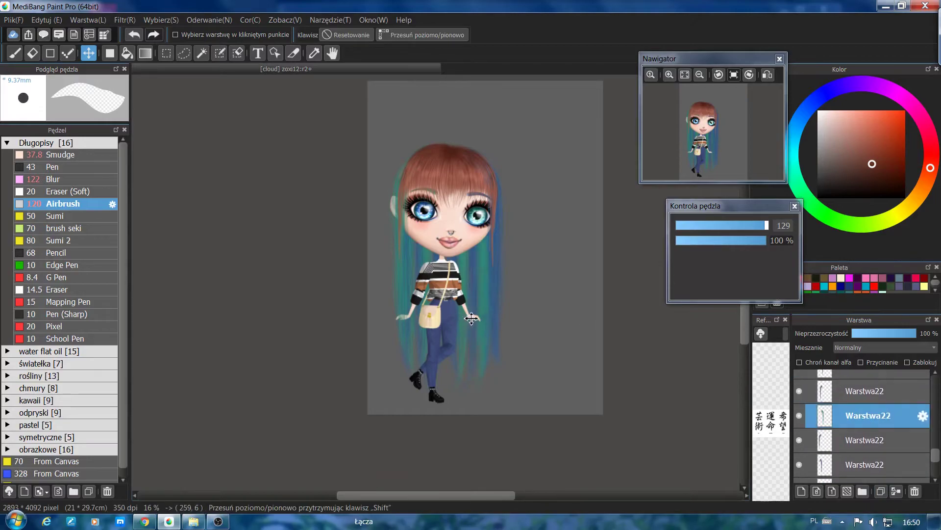
# Nudge the remaining lower Warstwa22 copies sideways to fill the gaps between the blue and green strands behind the body
pyautogui.click(886, 435)
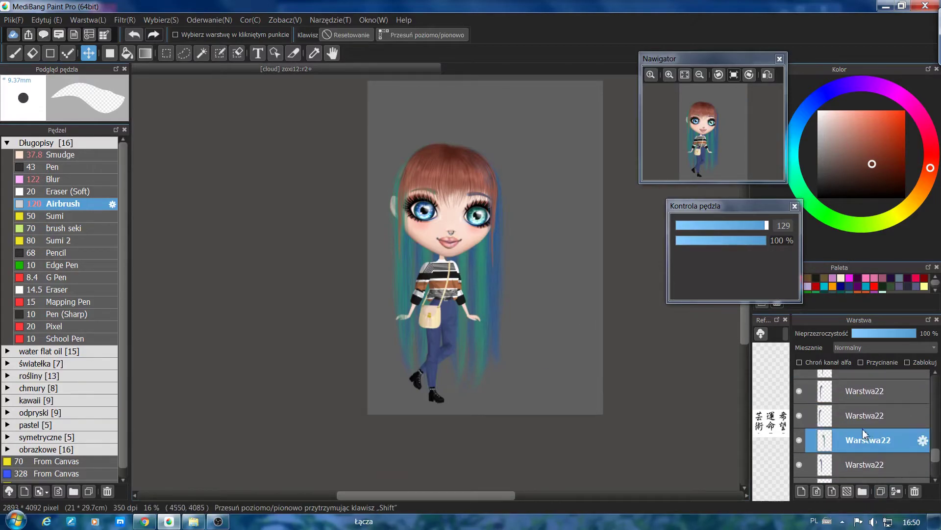
pyautogui.click(871, 456)
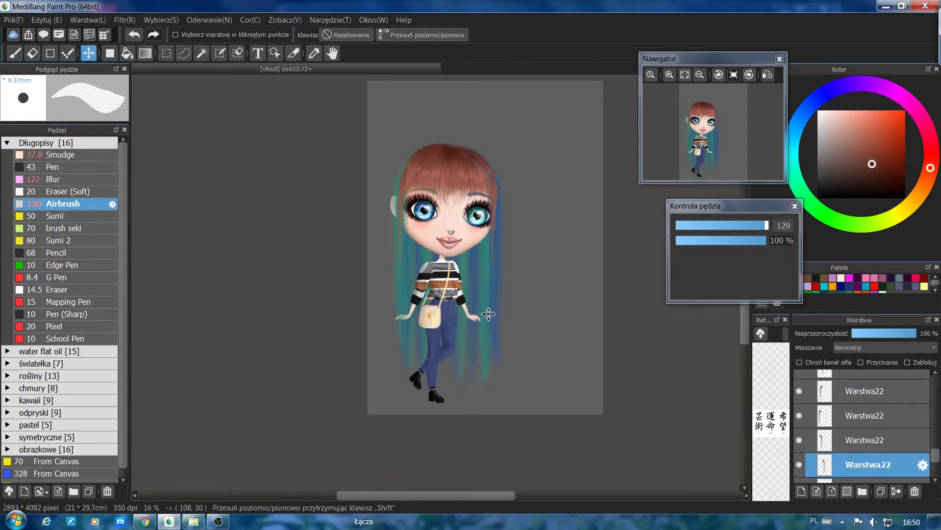
pyautogui.scroll(-1, 939, 465)
pyautogui.moveTo(939, 462); pyautogui.dragTo(939, 467)
pyautogui.click(865, 438)
pyautogui.moveTo(496, 353); pyautogui.dragTo(486, 353)
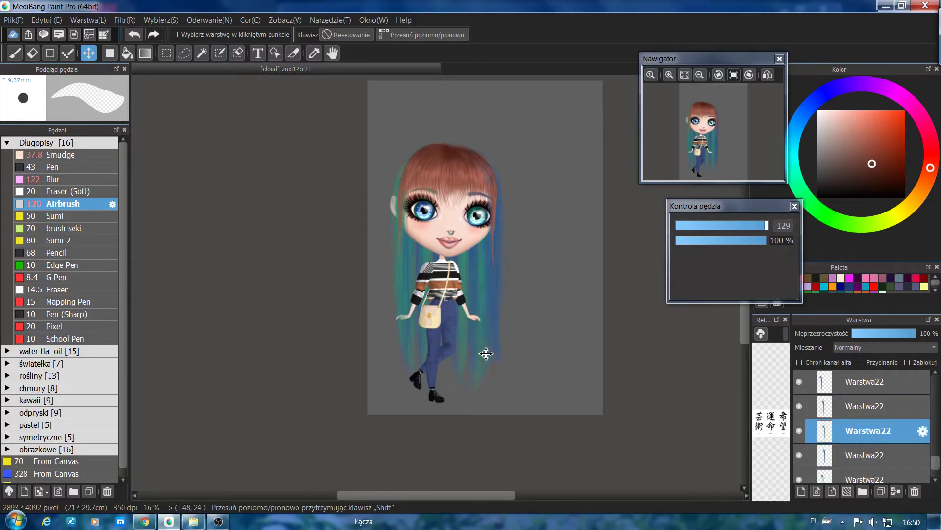
pyautogui.moveTo(698, 166); pyautogui.dragTo(694, 149)
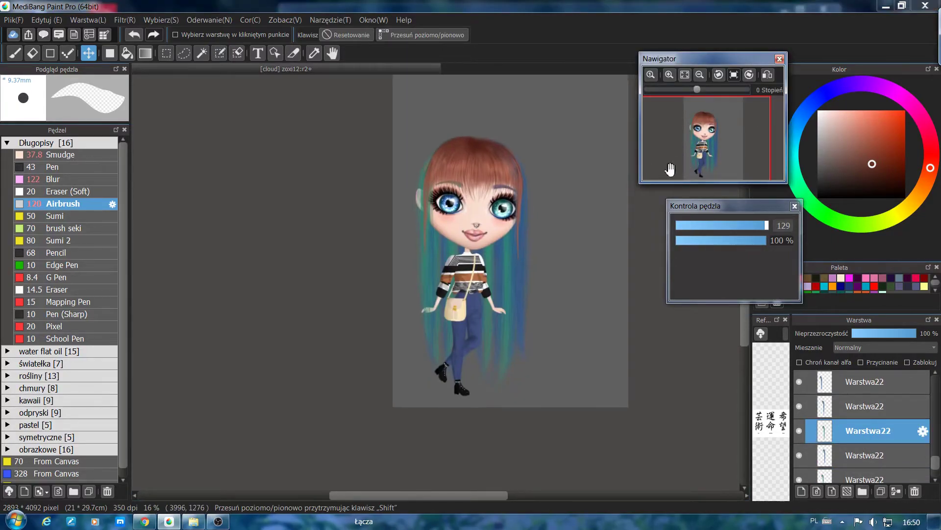
pyautogui.scroll(5, 858, 402)
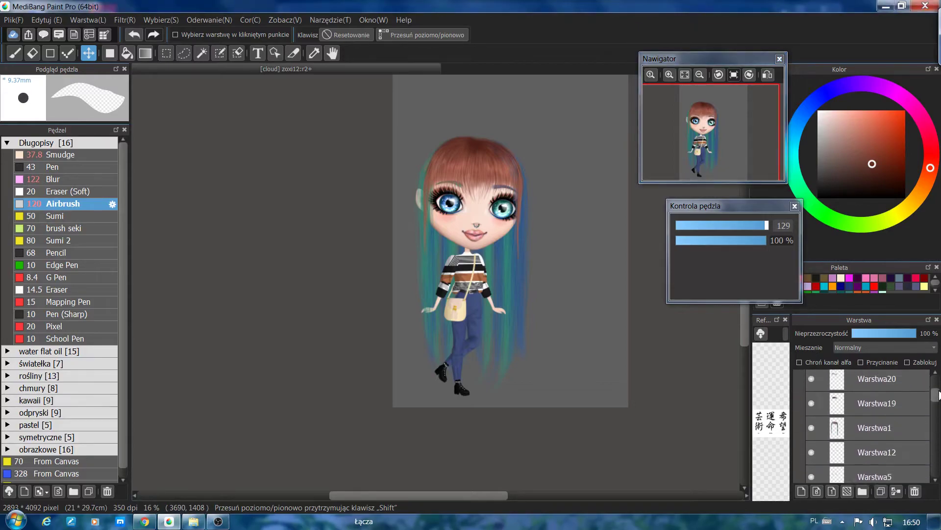
pyautogui.click(866, 425)
pyautogui.press('b')
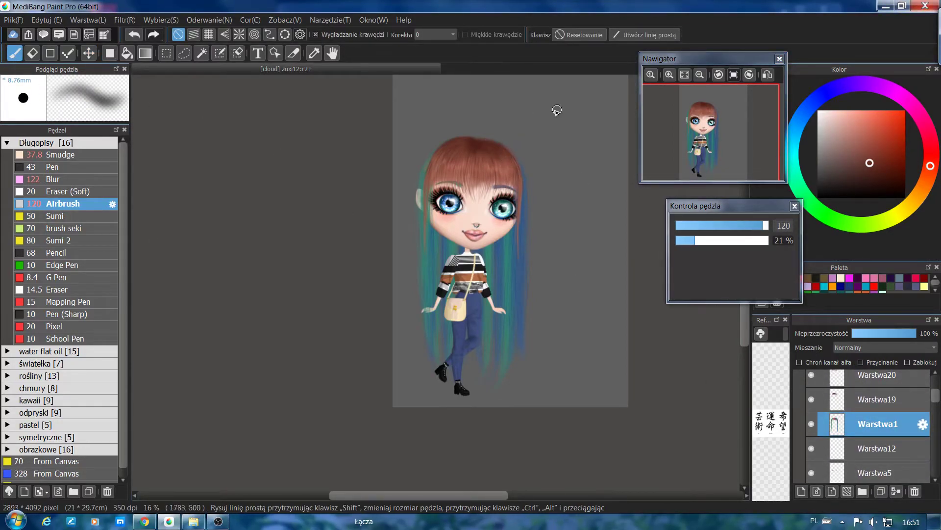
pyautogui.click(699, 75)
pyautogui.click(670, 75)
pyautogui.moveTo(695, 150)
pyautogui.mouseDown()
pyautogui.moveTo(700, 159)
pyautogui.moveTo(697, 149)
pyautogui.mouseUp()
# Merge the lower Warstwa22 hair copies below Warstwa2 into a single layer
pyautogui.moveTo(935, 395); pyautogui.dragTo(935, 442)
pyautogui.click(893, 470)
pyautogui.click(892, 442)
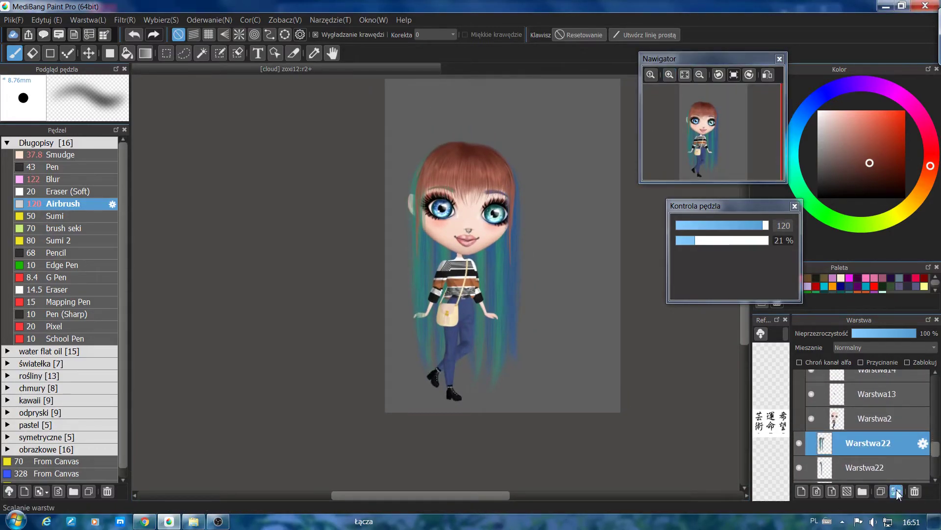
pyautogui.click(896, 490)
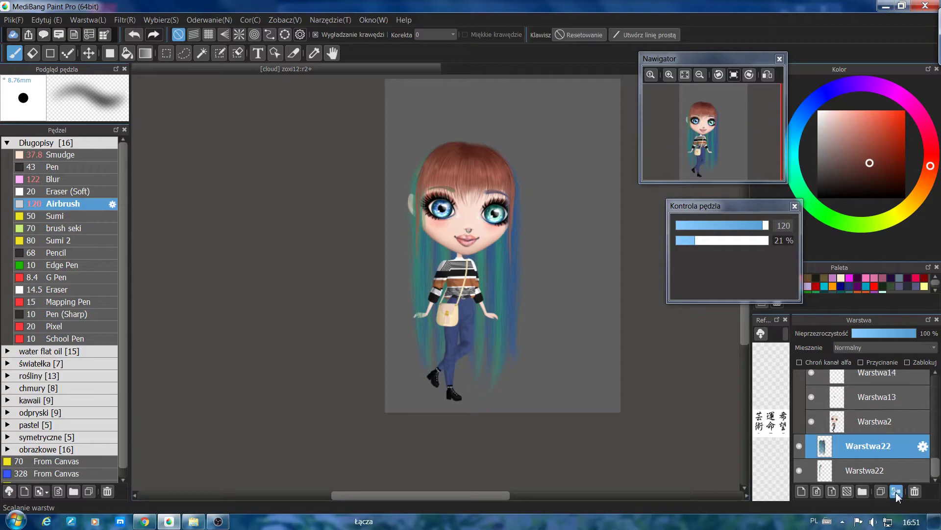
# On a new clipping layer above the merged hair, use Color blending and airbrush the upper strands reddish brown at size 391
pyautogui.rightClick(497, 187)
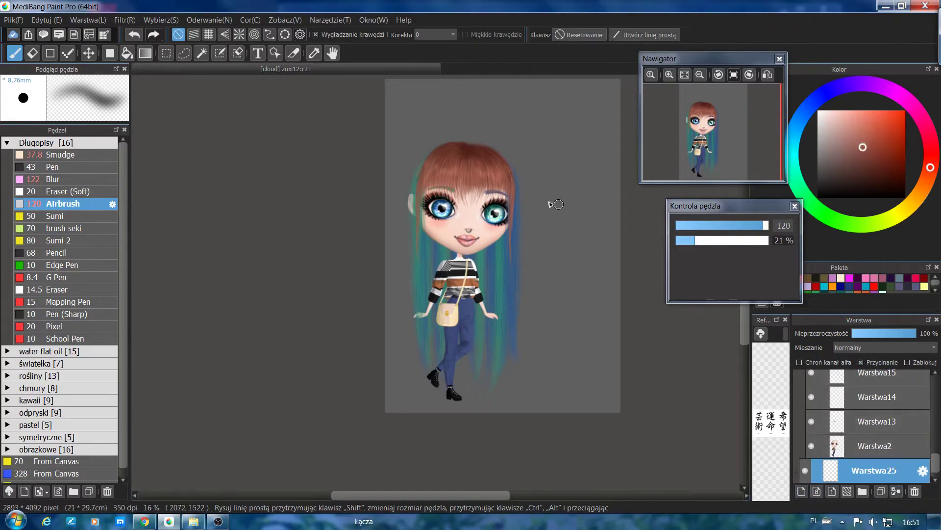
pyautogui.moveTo(763, 225); pyautogui.dragTo(798, 227)
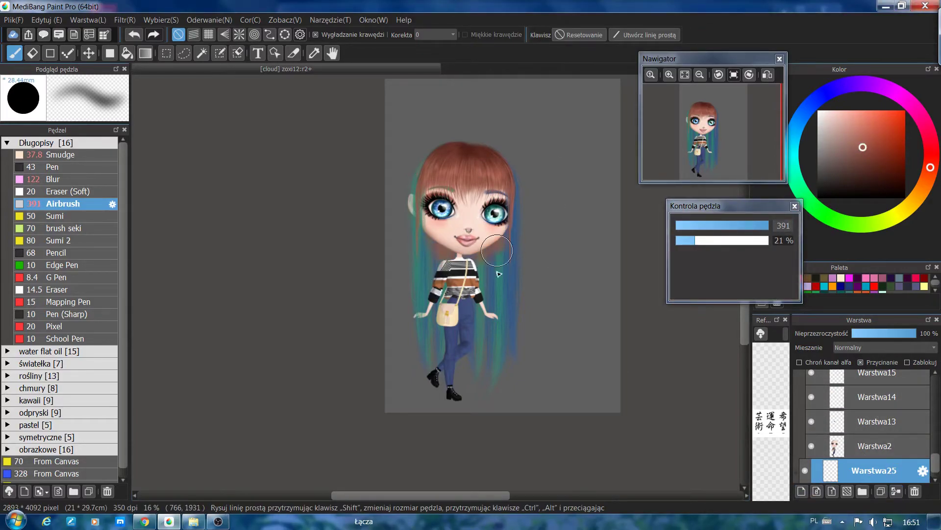
pyautogui.click(878, 348)
pyautogui.click(847, 469)
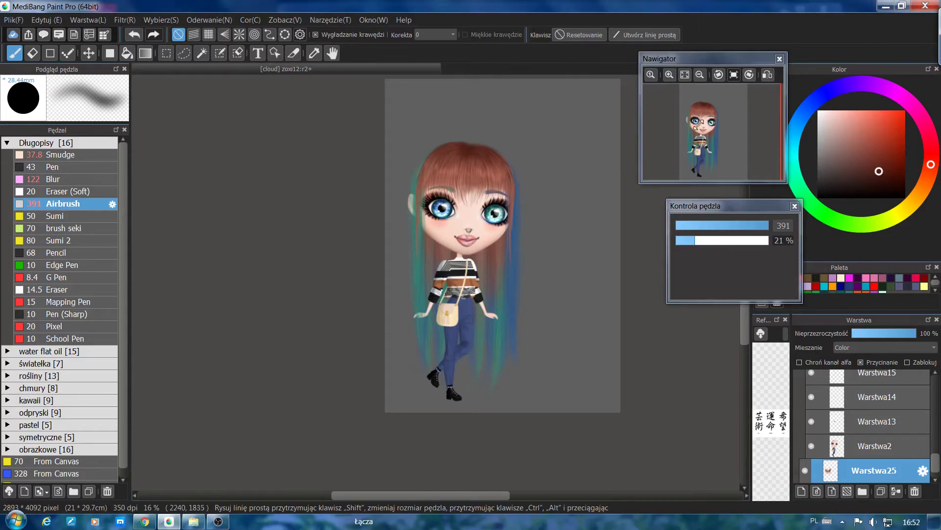
# Add a clipping layer with Color blending above Warstwa1 and airbrush the strands beside the head reddish brown
pyautogui.scroll(4, 916, 420)
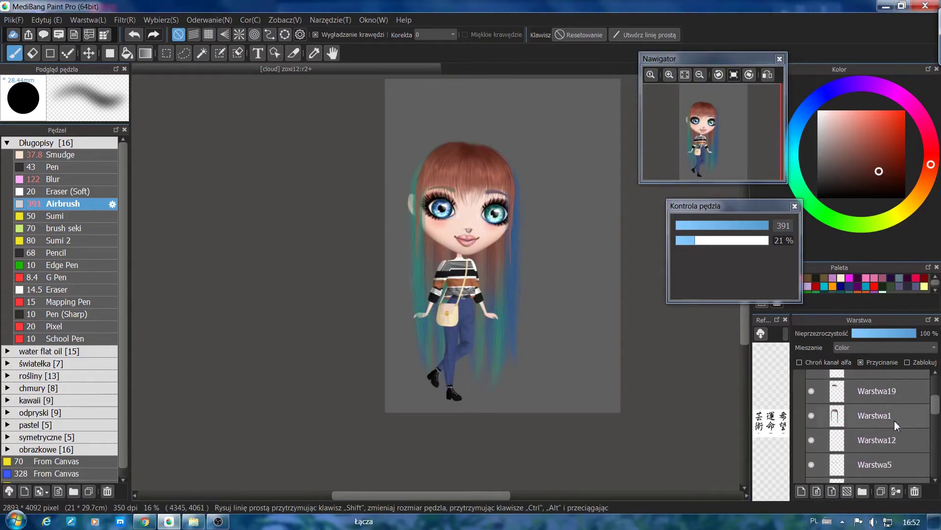
pyautogui.click(915, 416)
pyautogui.click(801, 491)
pyautogui.click(888, 363)
pyautogui.click(878, 347)
pyautogui.click(854, 474)
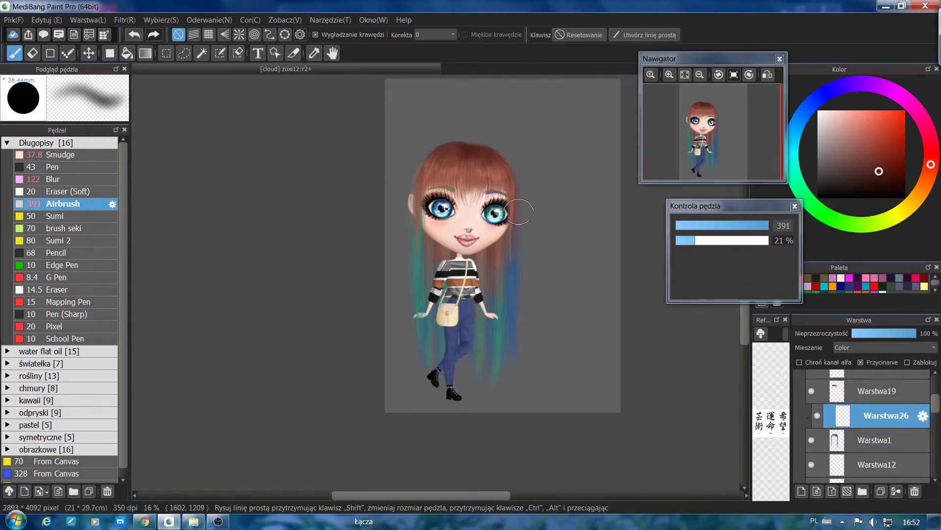
pyautogui.click(700, 74)
pyautogui.click(699, 75)
pyautogui.click(670, 74)
pyautogui.click(669, 75)
pyautogui.moveTo(934, 403); pyautogui.dragTo(934, 467)
pyautogui.click(864, 473)
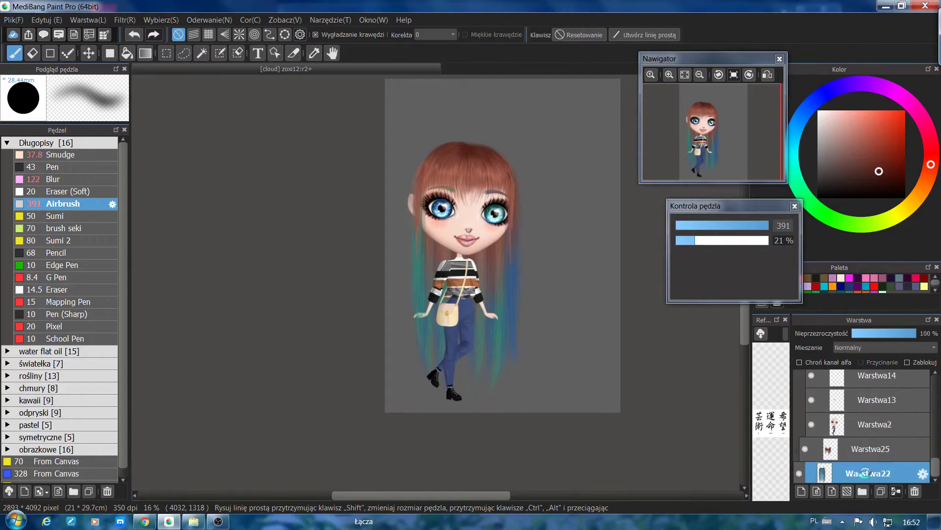
pyautogui.click(32, 53)
pyautogui.click(699, 74)
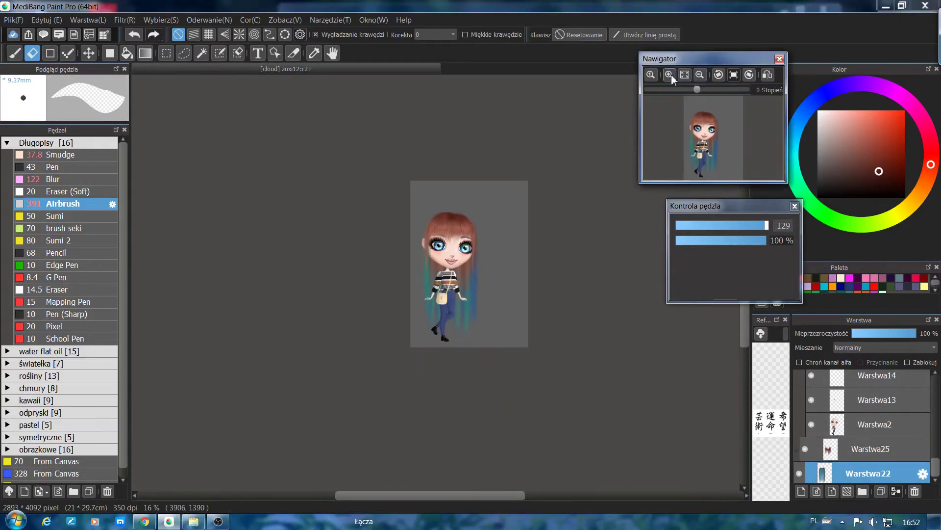
pyautogui.click(669, 74)
pyautogui.click(670, 75)
pyautogui.moveTo(701, 142); pyautogui.dragTo(702, 145)
pyautogui.click(700, 75)
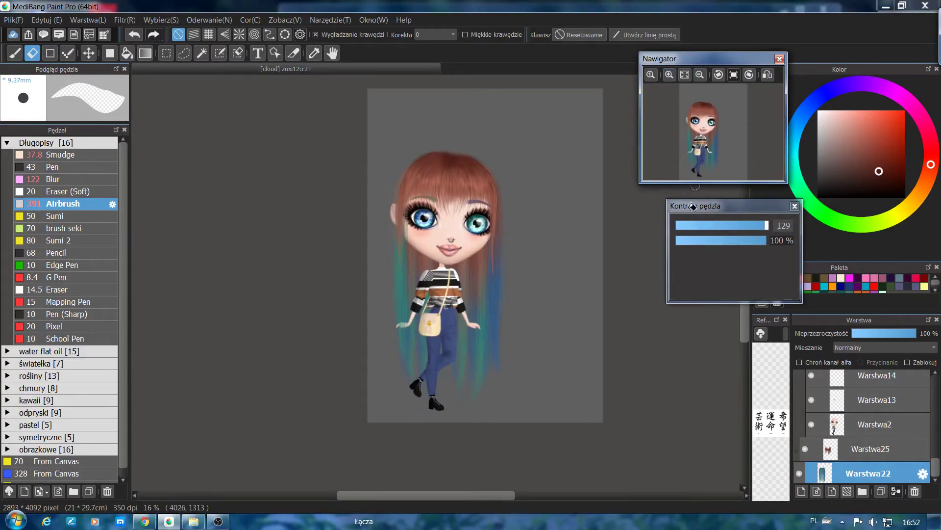
# Duplicate the Warstwa26 colour layer, set the copy's blending mode to Ekran, and toggle its visibility to compare
pyautogui.moveTo(935, 466); pyautogui.dragTo(935, 400)
pyautogui.click(886, 431)
pyautogui.click(881, 491)
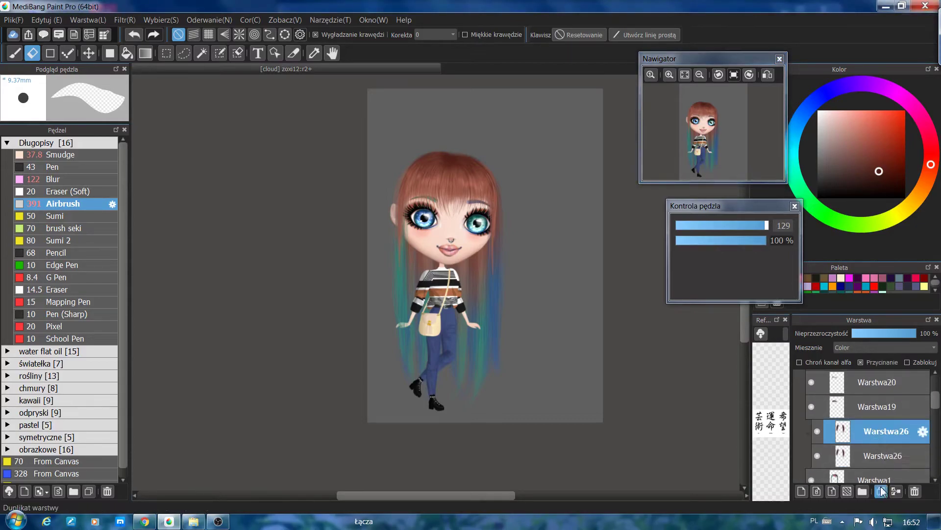
pyautogui.click(865, 349)
pyautogui.click(860, 365)
pyautogui.click(860, 347)
pyautogui.click(856, 390)
pyautogui.click(860, 345)
pyautogui.click(853, 444)
pyautogui.click(861, 347)
pyautogui.click(853, 396)
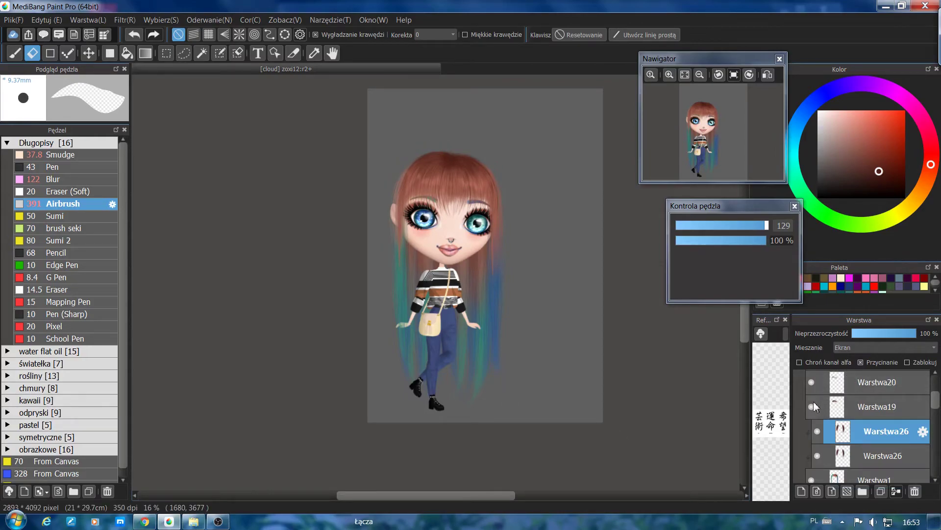
pyautogui.moveTo(699, 139); pyautogui.dragTo(692, 143)
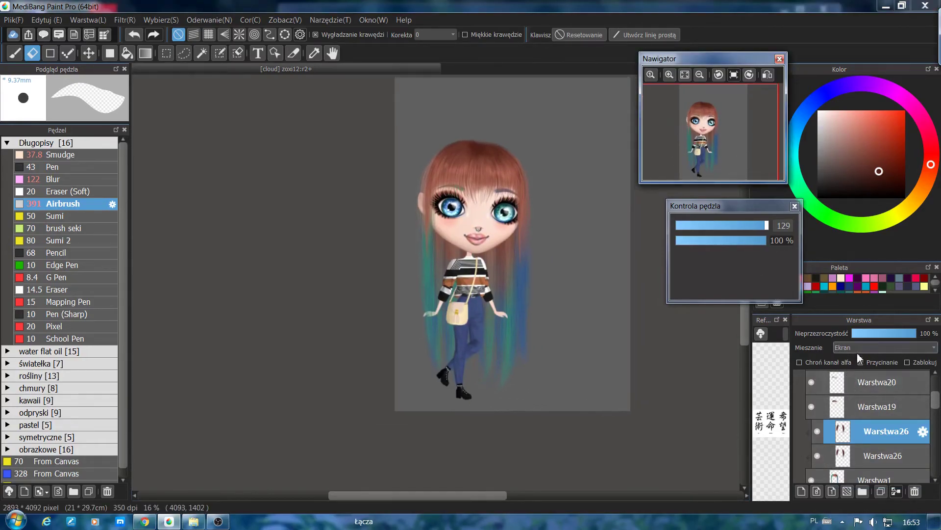
pyautogui.click(818, 431)
pyautogui.click(817, 431)
# Add a Normal clipping layer above the Warstwa26 copies and airbrush sampled reddish brown over the side of the fringe at size 391
pyautogui.press('b')
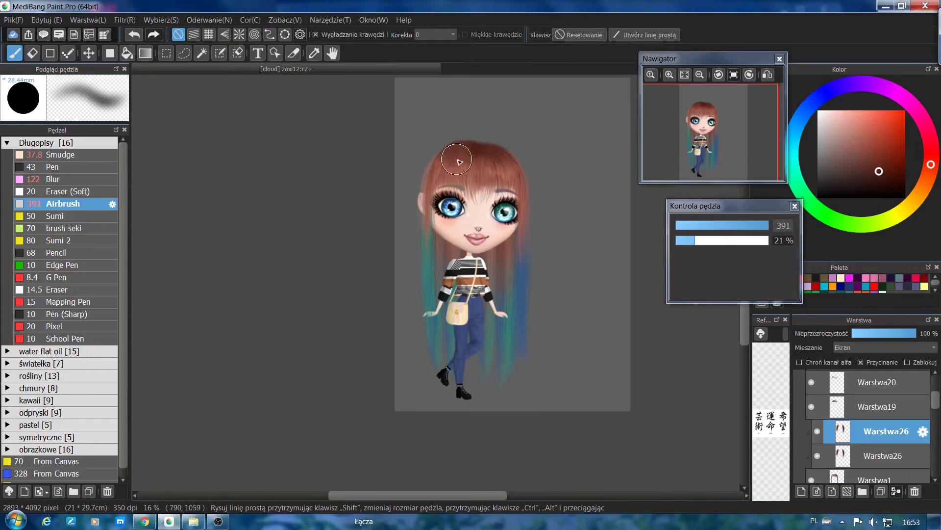
pyautogui.click(802, 491)
pyautogui.click(873, 366)
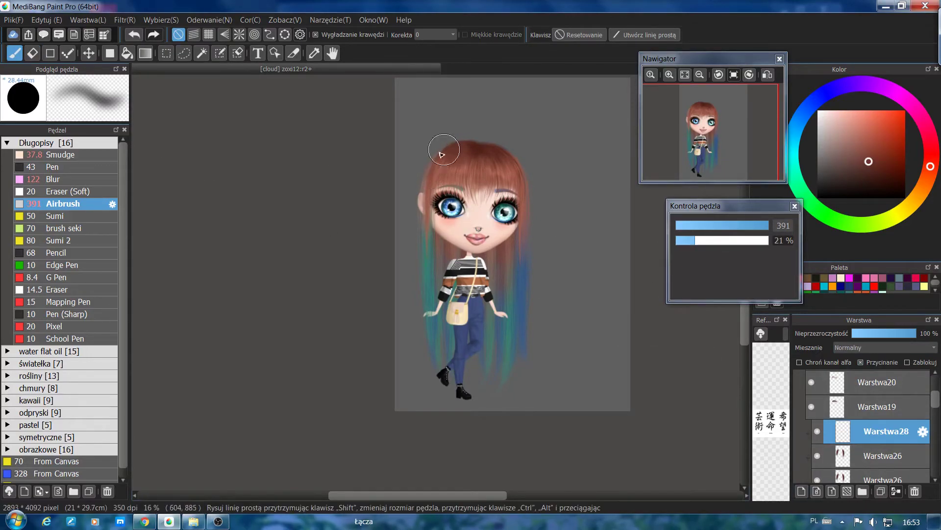
pyautogui.rightClick(439, 155)
pyautogui.moveTo(439, 155); pyautogui.dragTo(448, 171)
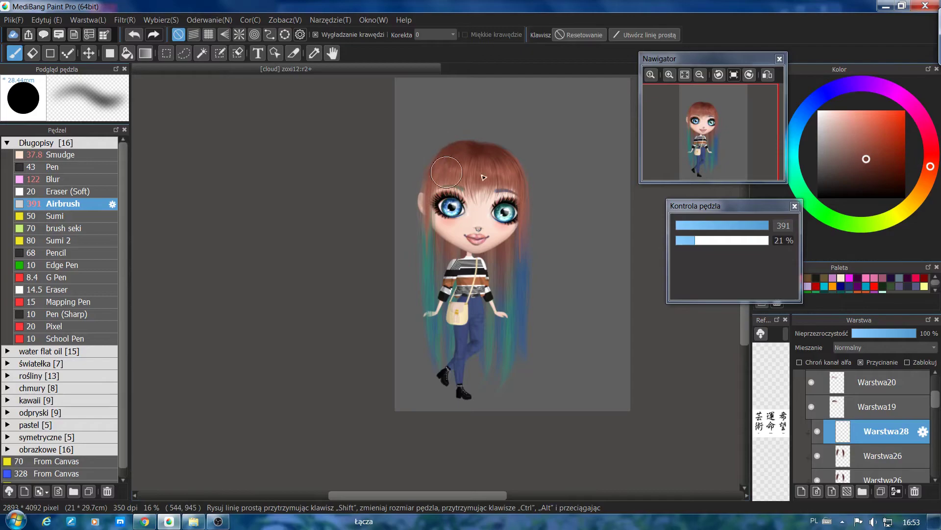
pyautogui.click(700, 74)
pyautogui.moveTo(694, 150)
pyautogui.mouseDown()
pyautogui.moveTo(687, 162)
pyautogui.moveTo(697, 151)
pyautogui.mouseUp()
pyautogui.click(669, 75)
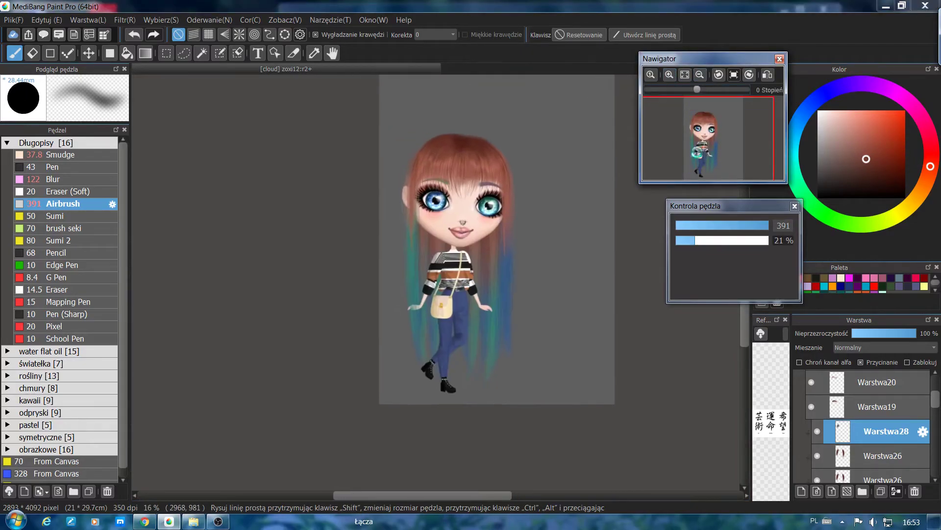
# Add a new layer at the top of Folder6 and choose the flowered antler wreath from the postacie momio item materials
pyautogui.click(704, 208)
pyautogui.moveTo(936, 402); pyautogui.dragTo(937, 396)
pyautogui.scroll(2, 937, 400)
pyautogui.click(880, 406)
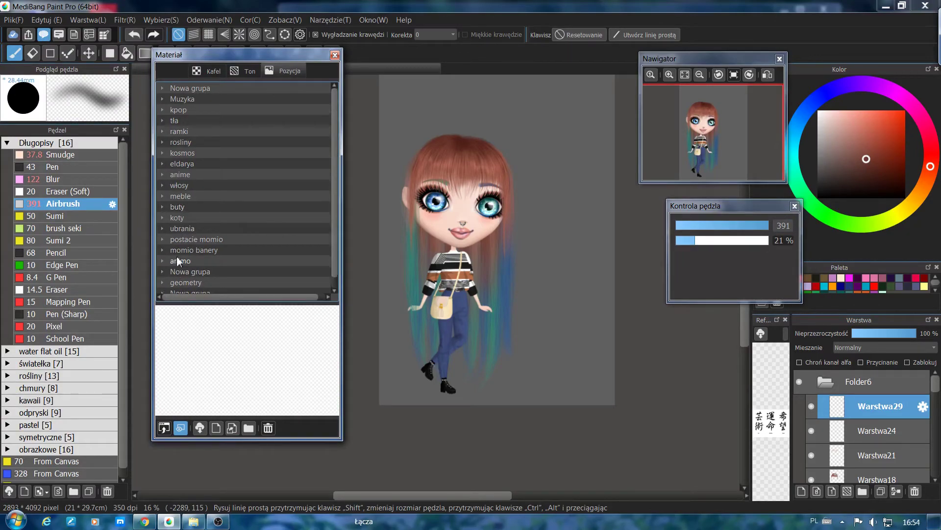
pyautogui.click(163, 238)
pyautogui.moveTo(331, 95); pyautogui.dragTo(331, 266)
pyautogui.click(308, 172)
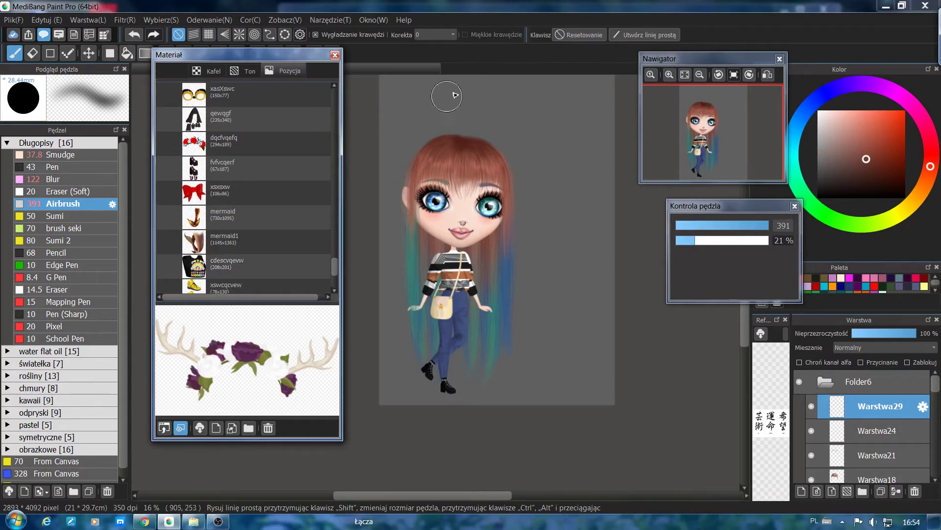
# Place the antler wreath across the doll's forehead, fit it to the head's width, and rasterize its layer
pyautogui.click(164, 428)
pyautogui.moveTo(541, 256); pyautogui.dragTo(497, 188)
pyautogui.moveTo(517, 142); pyautogui.dragTo(510, 145)
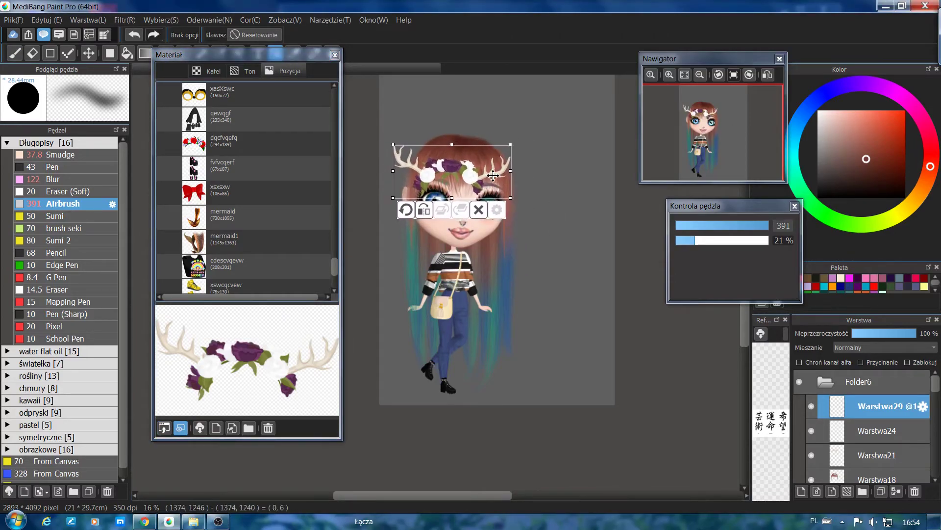
pyautogui.moveTo(265, 54); pyautogui.dragTo(218, 316)
pyautogui.click(88, 20)
pyautogui.click(132, 306)
# Erase the flowers and the left antler with a size 129 eraser, keeping only the right antler
pyautogui.click(669, 75)
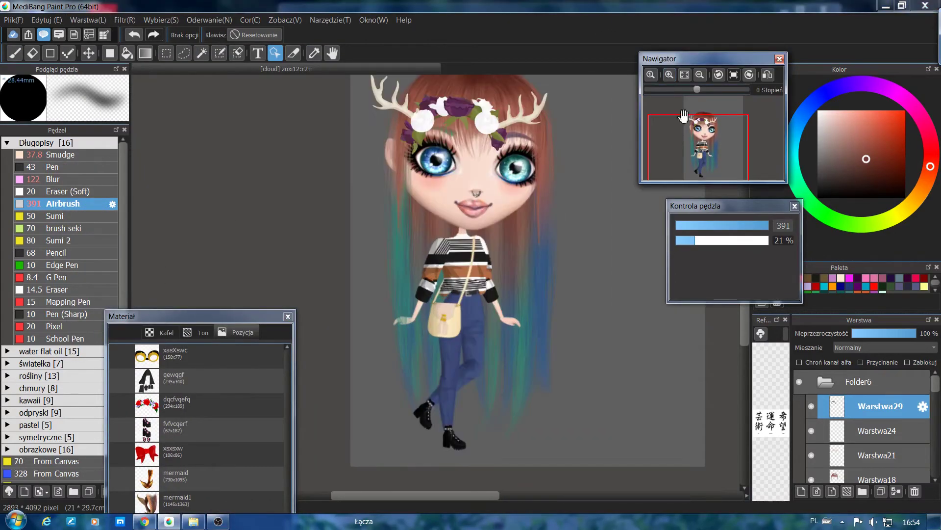
pyautogui.moveTo(697, 143); pyautogui.dragTo(699, 128)
pyautogui.click(34, 54)
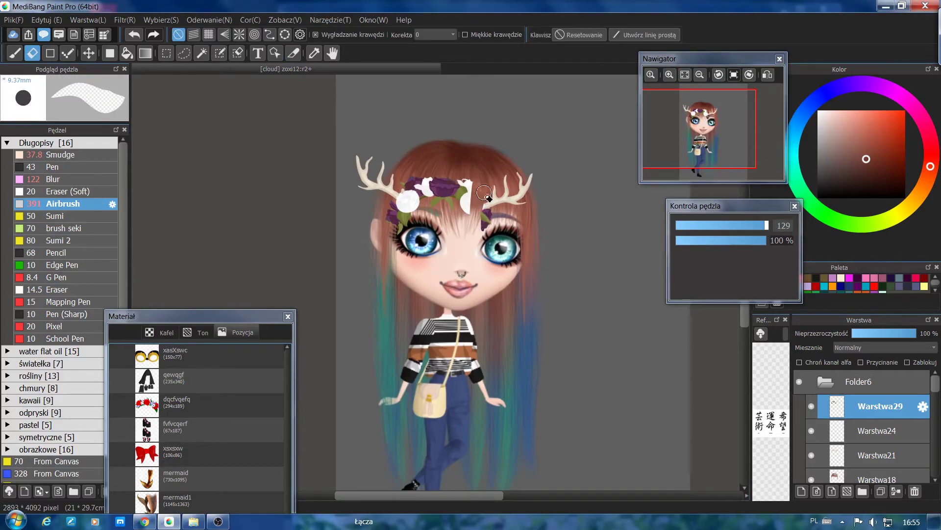
pyautogui.moveTo(467, 170); pyautogui.dragTo(429, 226)
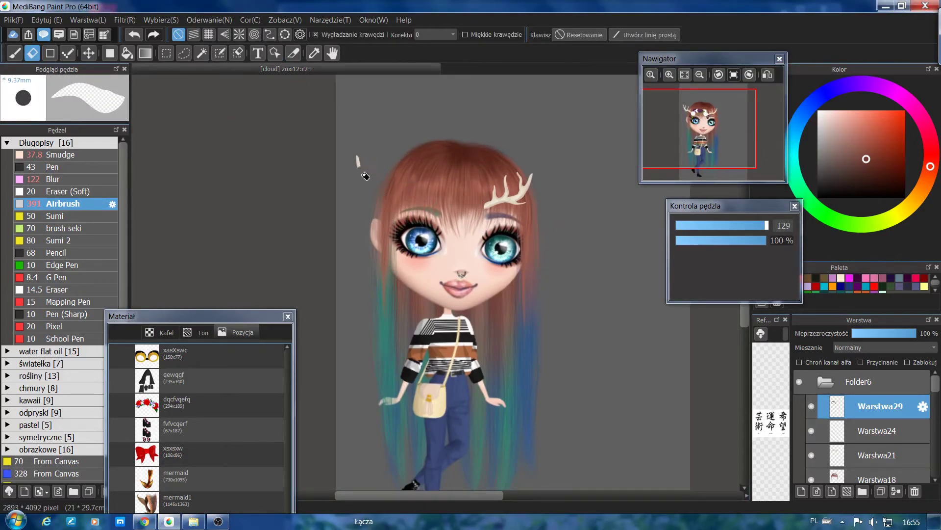
pyautogui.click(161, 20)
pyautogui.click(172, 36)
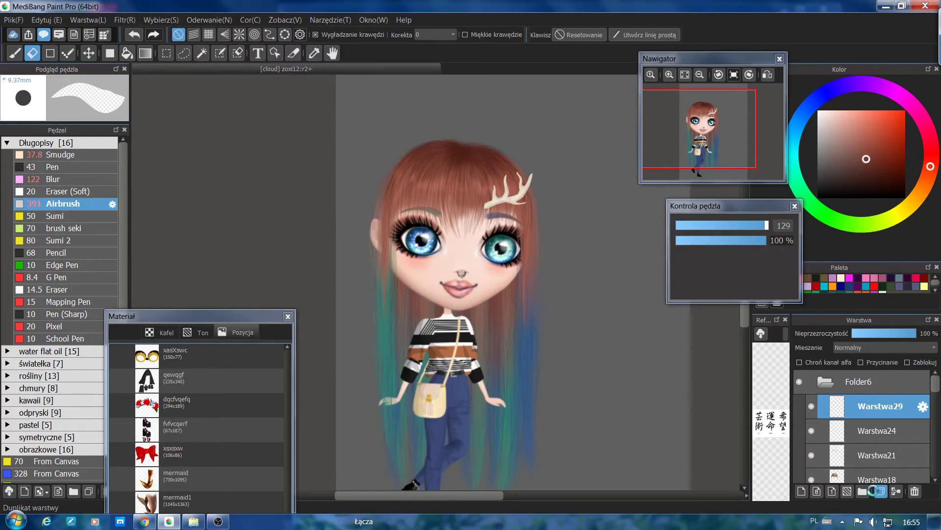
# Duplicate the right antler, shift and rotate the copy to add more branches, and merge it with the original
pyautogui.click(881, 491)
pyautogui.click(89, 53)
pyautogui.moveTo(508, 192); pyautogui.dragTo(500, 190)
pyautogui.click(160, 20)
pyautogui.click(187, 162)
pyautogui.moveTo(539, 232); pyautogui.dragTo(510, 172)
pyautogui.moveTo(548, 180); pyautogui.dragTo(511, 174)
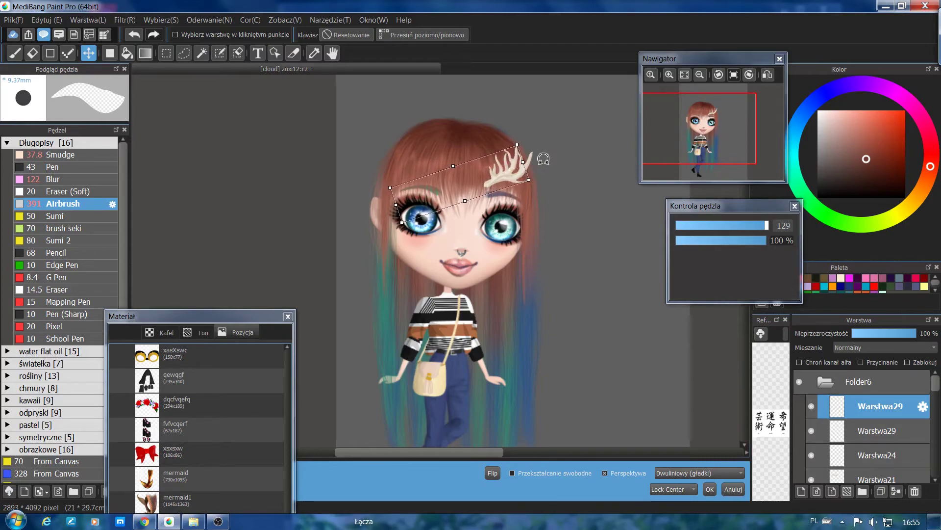
pyautogui.click(896, 491)
# Duplicate the merged antler, flip the copy horizontally, and move it to the left side of the head
pyautogui.press('e')
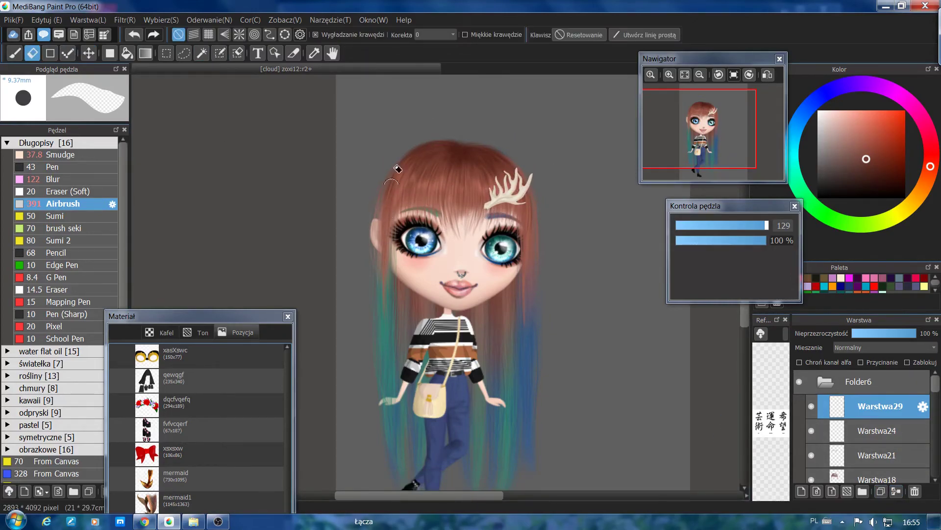
pyautogui.click(86, 20)
pyautogui.moveTo(147, 353)
pyautogui.click(233, 370)
pyautogui.click(88, 53)
pyautogui.moveTo(520, 208); pyautogui.dragTo(403, 197)
# Duplicate the right antler's Warstwa29 layer, offset the copy slightly, and apply a transform to it
pyautogui.click(878, 431)
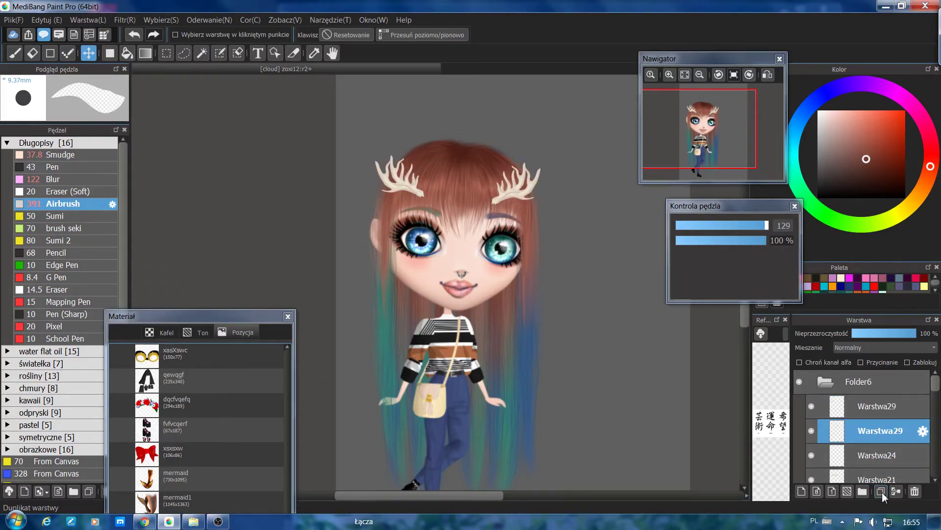
pyautogui.moveTo(514, 188)
pyautogui.mouseDown()
pyautogui.moveTo(480, 193)
pyautogui.moveTo(500, 180)
pyautogui.mouseUp()
pyautogui.click(160, 21)
pyautogui.click(212, 162)
pyautogui.click(710, 489)
# Flip the antler copy vertically, move it back onto the right antler, and rotate it so its branches point downward
pyautogui.click(52, 20)
pyautogui.moveTo(85, 21)
pyautogui.moveTo(147, 352)
pyautogui.click(244, 355)
pyautogui.moveTo(497, 403); pyautogui.dragTo(518, 207)
pyautogui.moveTo(622, 101); pyautogui.dragTo(617, 96)
pyautogui.click(161, 21)
pyautogui.click(212, 162)
pyautogui.moveTo(562, 135); pyautogui.dragTo(544, 119)
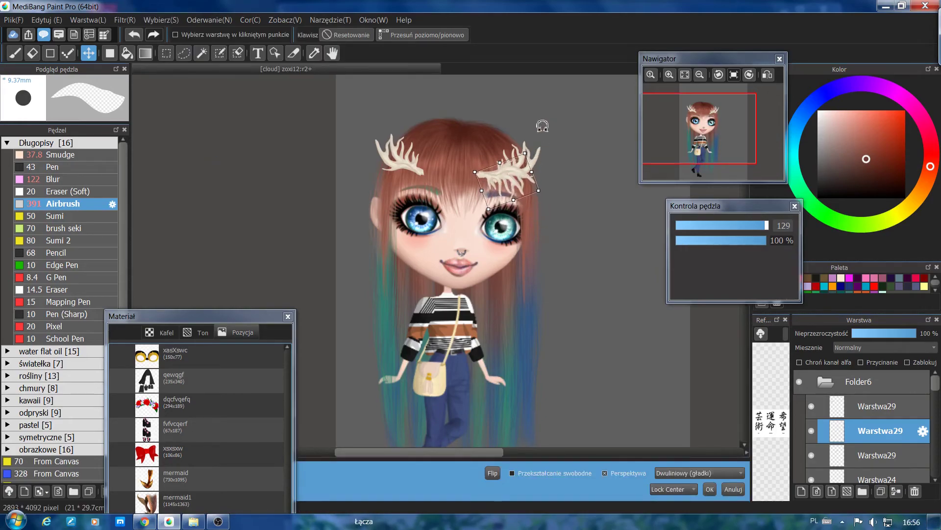
pyautogui.click(709, 489)
# Duplicate the downward antler piece, flip it horizontally, and move it onto the left antler
pyautogui.click(88, 20)
pyautogui.click(191, 355)
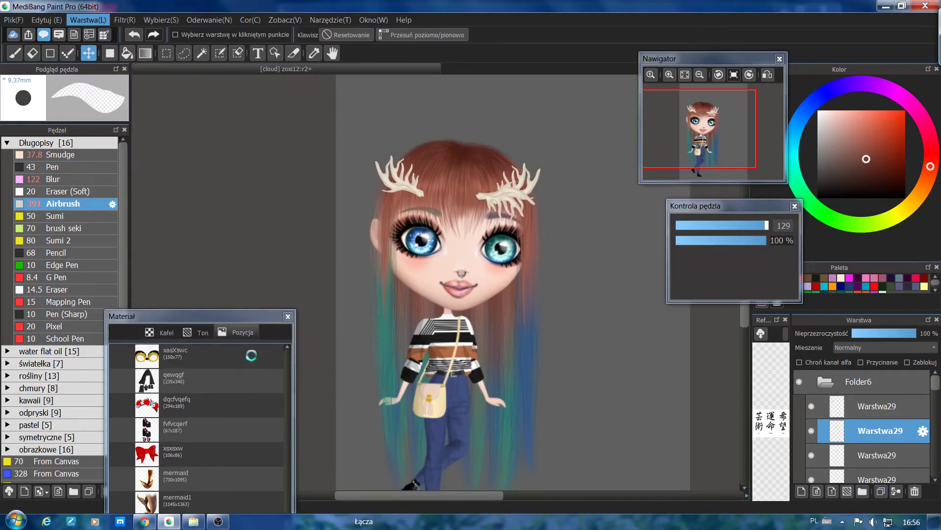
pyautogui.moveTo(523, 207); pyautogui.dragTo(407, 199)
pyautogui.click(700, 77)
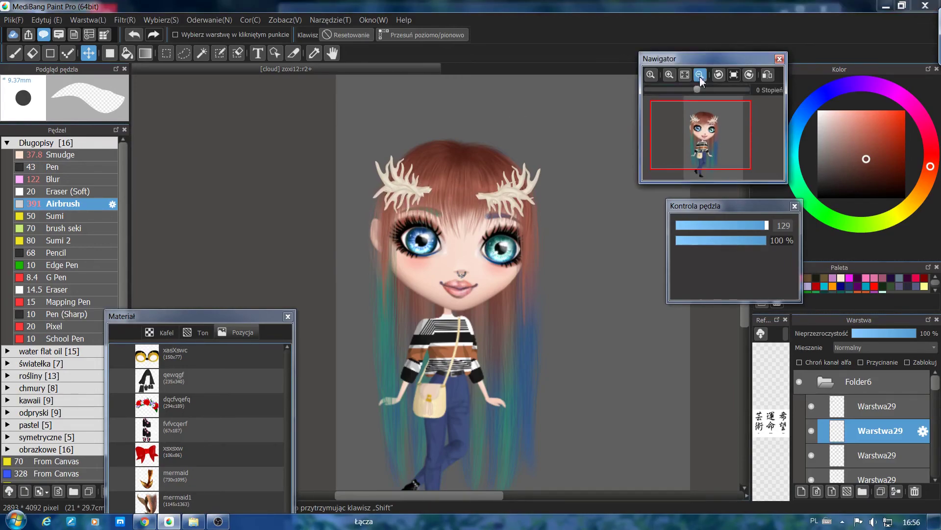
pyautogui.click(668, 74)
pyautogui.moveTo(699, 137); pyautogui.dragTo(699, 133)
# Merge each antler's two pieces and shift both antlers slightly higher on the head
pyautogui.moveTo(935, 384)
pyautogui.mouseDown()
pyautogui.moveTo(934, 399)
pyautogui.moveTo(934, 388)
pyautogui.mouseUp()
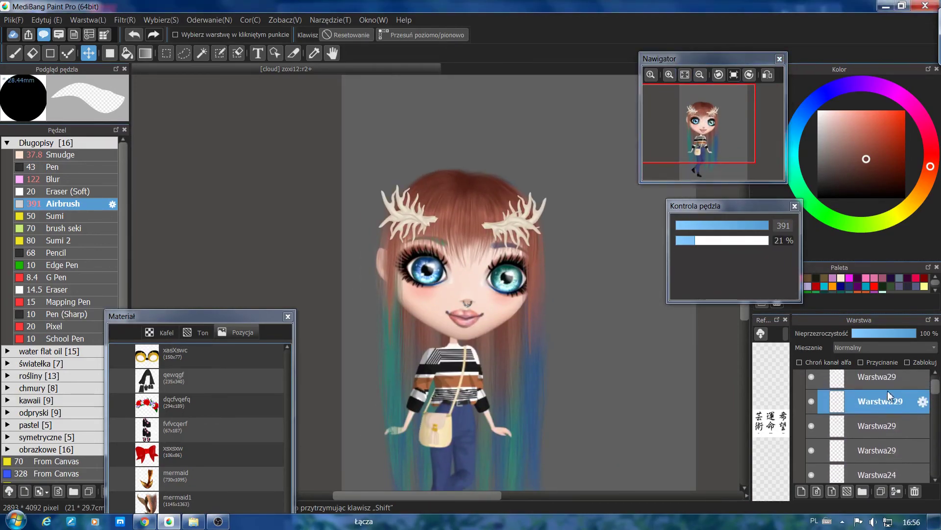
pyautogui.click(808, 381)
pyautogui.moveTo(426, 223); pyautogui.dragTo(425, 215)
pyautogui.scroll(-1, 868, 411)
pyautogui.click(868, 410)
pyautogui.moveTo(510, 220); pyautogui.dragTo(514, 213)
pyautogui.moveTo(696, 144); pyautogui.dragTo(697, 136)
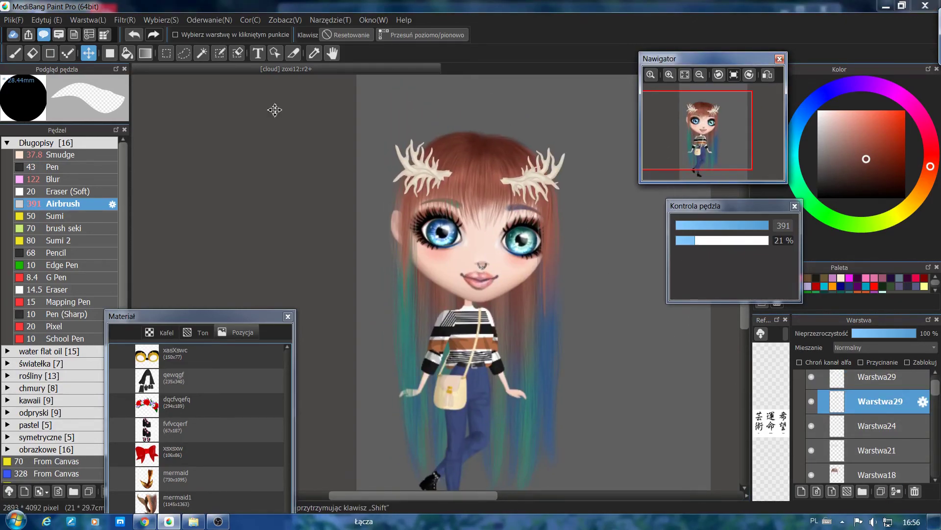
# Transform the right antler, scaling it down and placing it at the right side of the hairline
pyautogui.click(161, 20)
pyautogui.click(185, 161)
pyautogui.moveTo(567, 182); pyautogui.dragTo(553, 170)
pyautogui.moveTo(581, 169); pyautogui.dragTo(543, 166)
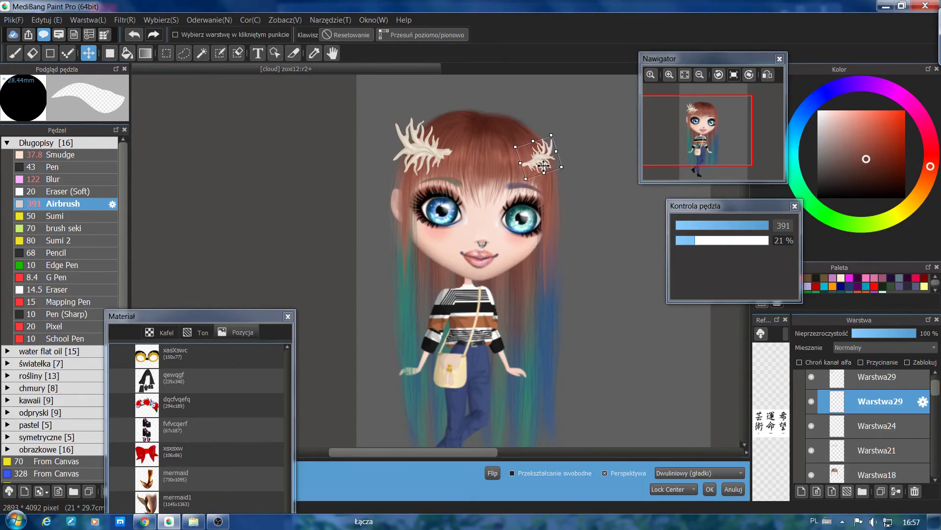
pyautogui.click(710, 489)
# Scale down the left antler to match the right one and place it at the left side of the hairline
pyautogui.click(863, 380)
pyautogui.click(161, 20)
pyautogui.click(185, 162)
pyautogui.moveTo(453, 118); pyautogui.dragTo(442, 133)
pyautogui.click(709, 489)
# Duplicate both small antler pieces and offset each copy inward along the fringe
pyautogui.click(880, 492)
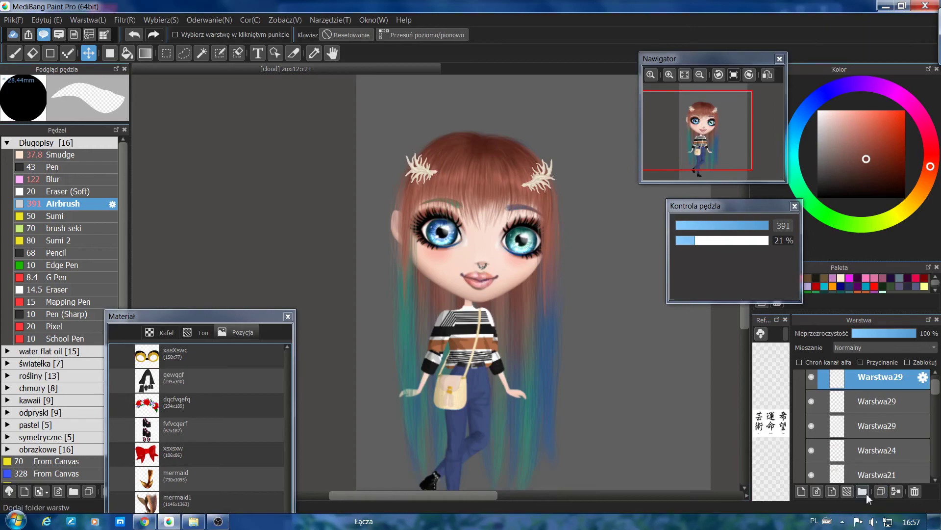
pyautogui.click(859, 426)
pyautogui.click(880, 491)
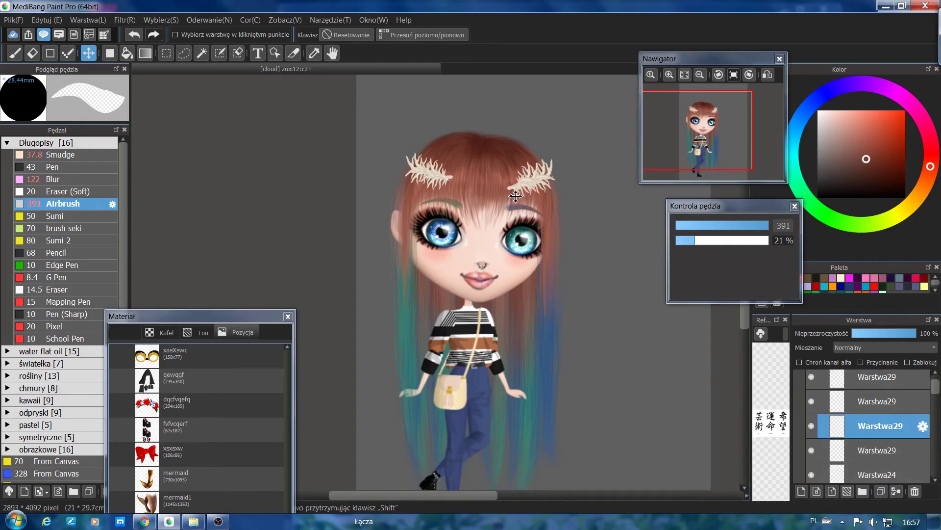
pyautogui.scroll(1, 912, 389)
# Add more copies of the branch pieces on both sides until the two rows meet at the middle of the forehead
pyautogui.click(872, 424)
pyautogui.click(859, 407)
pyautogui.moveTo(648, 368); pyautogui.dragTo(650, 369)
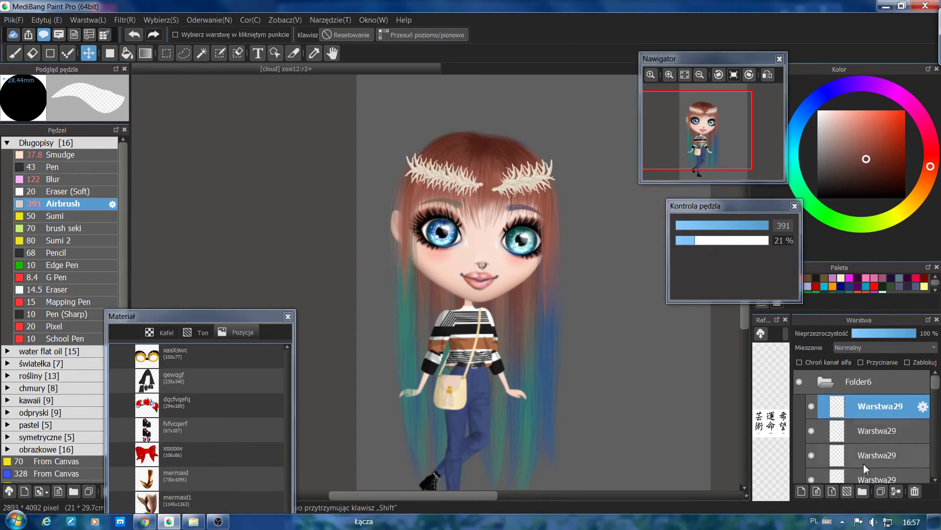
pyautogui.click(877, 434)
pyautogui.scroll(2, 863, 426)
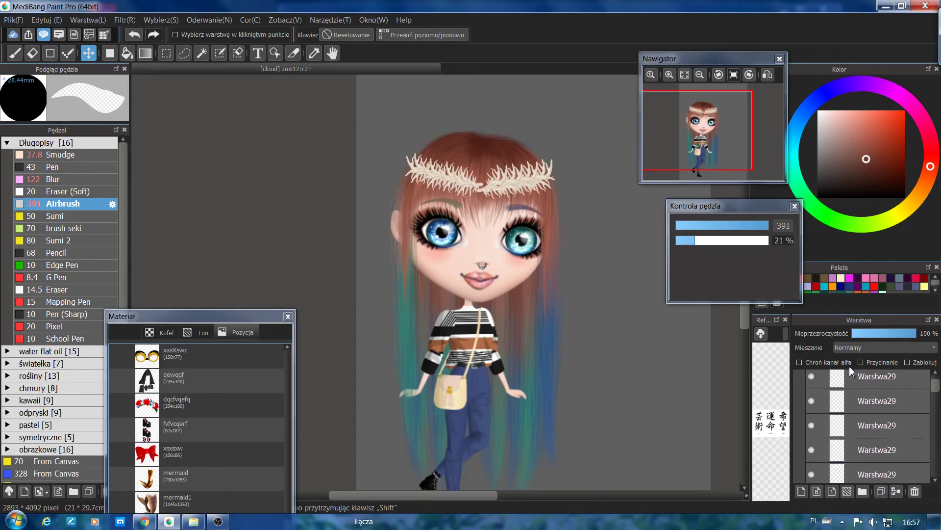
# Transform the topmost Warstwa29 branch piece, rotating it to bridge the centre of the crown
pyautogui.click(849, 396)
pyautogui.click(162, 20)
pyautogui.click(180, 162)
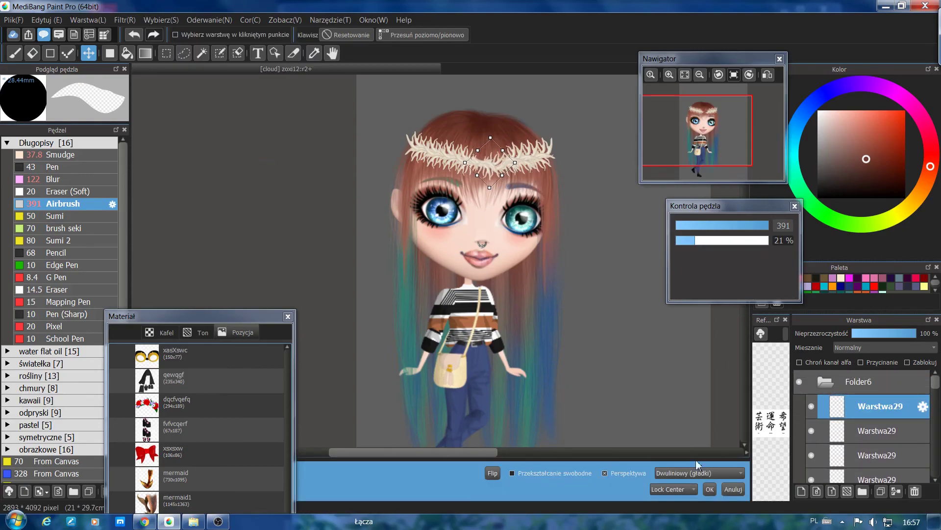
pyautogui.click(709, 489)
pyautogui.click(700, 75)
pyautogui.click(700, 74)
pyautogui.click(670, 74)
pyautogui.click(670, 75)
pyautogui.moveTo(692, 142); pyautogui.dragTo(696, 140)
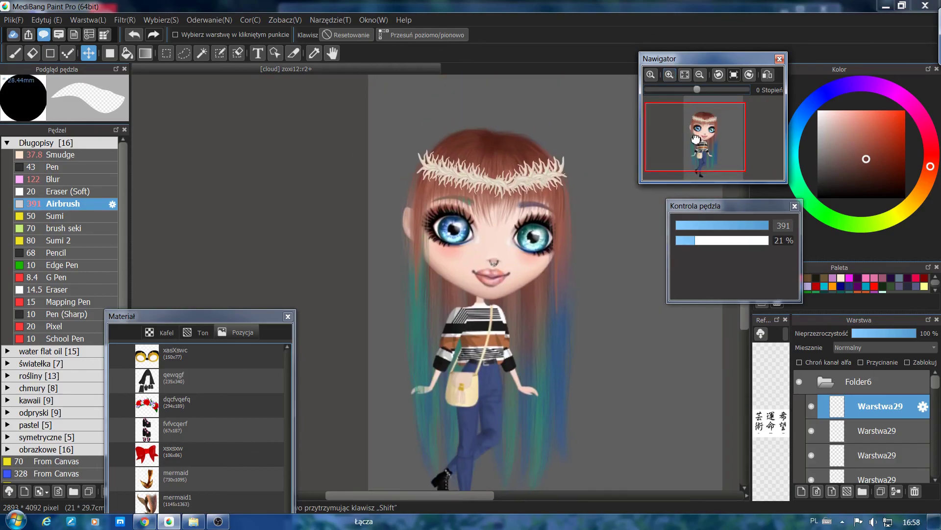